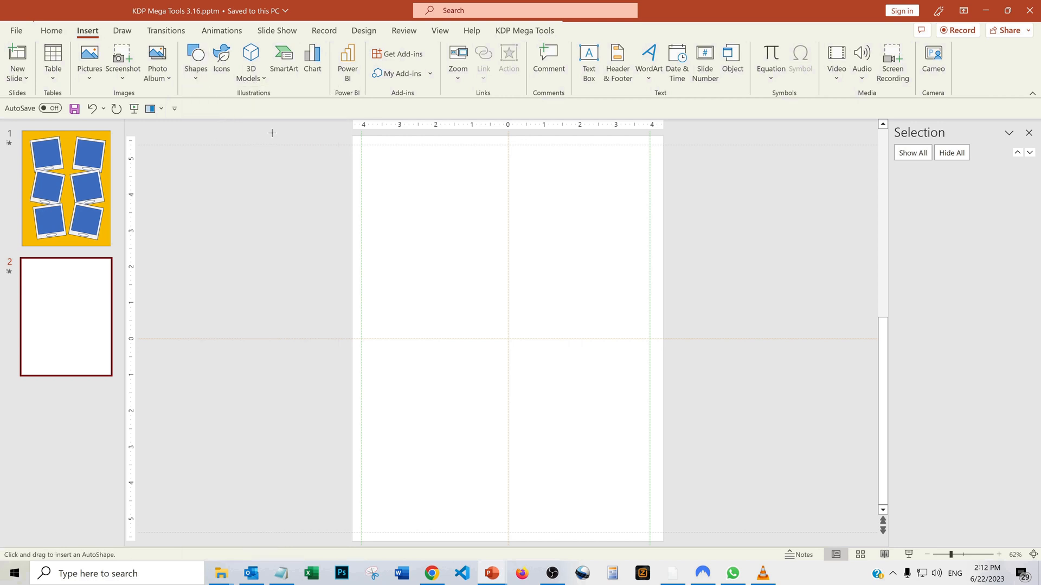
- Draw an 8.63" by 11.25" rectangle covering the whole blank slide and name it "Background right"
{"action": "left_click_drag", "start_coordinate": [352, 137], "coordinate": [664, 542]}
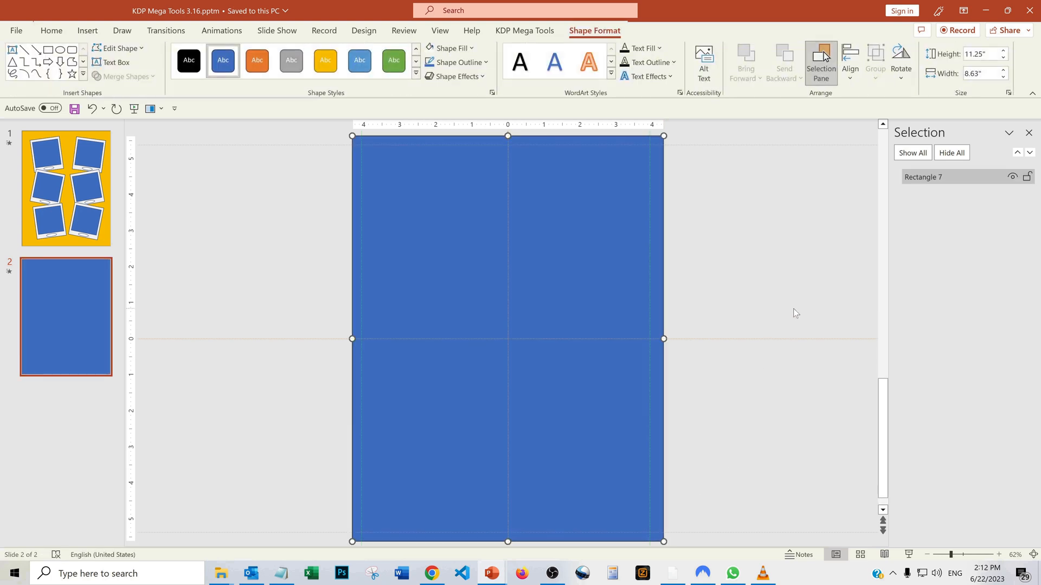
{"action": "double_click", "coordinate": [926, 178]}
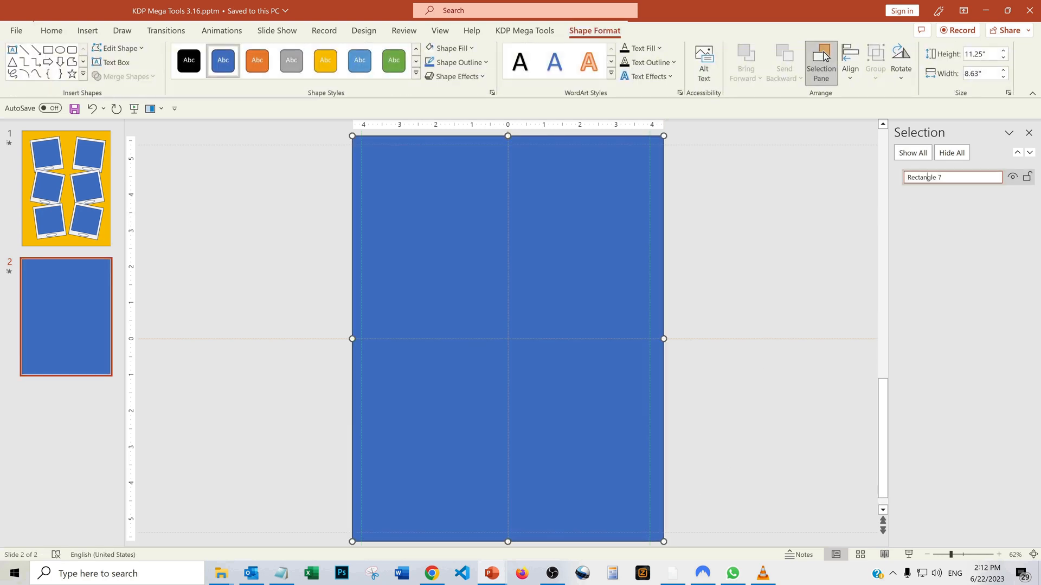
{"action": "type", "text": "Background right"}
{"action": "left_click", "coordinate": [803, 260]}
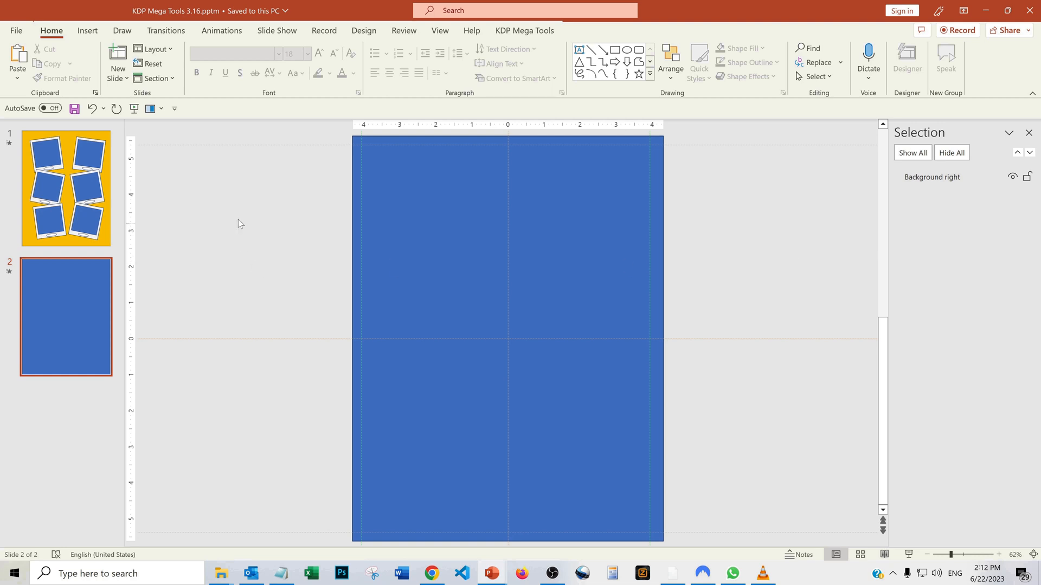
- Insert the picture Puzzle-008.svg from the Wordsearch 15x15 folder onto the slide
{"action": "left_click", "coordinate": [86, 32]}
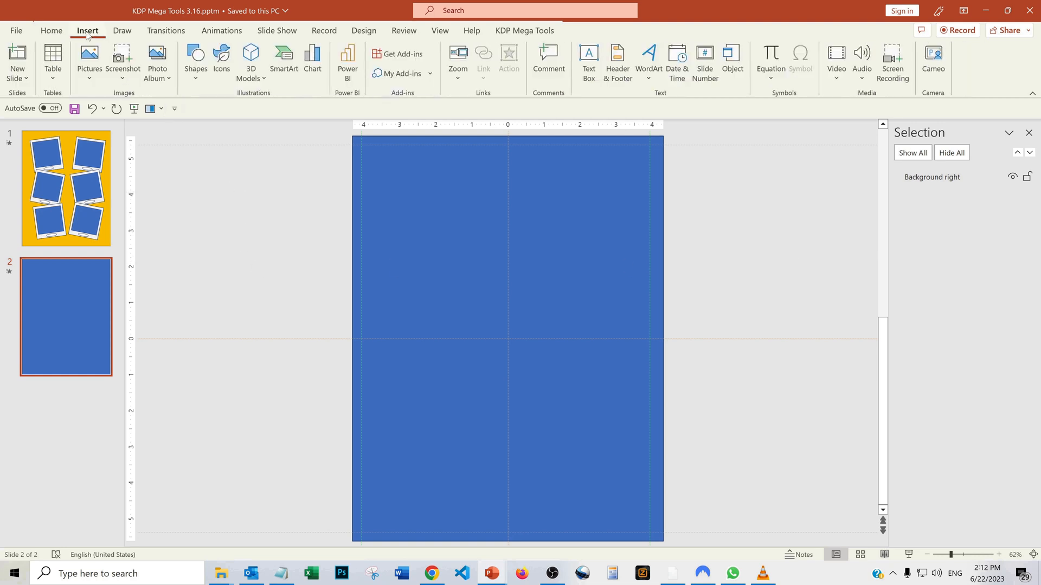
{"action": "left_click", "coordinate": [87, 77]}
{"action": "left_click", "coordinate": [110, 115]}
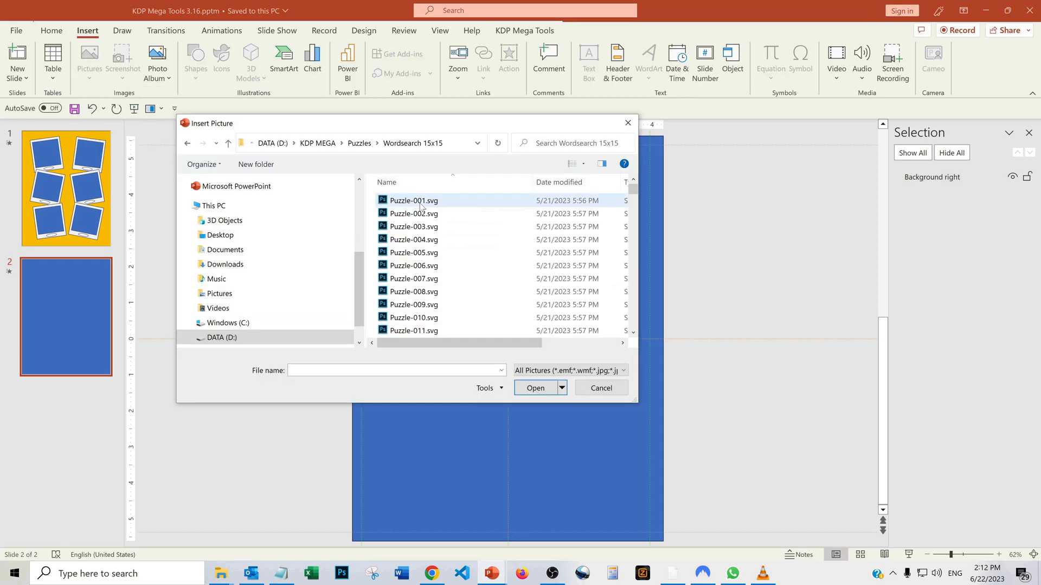
{"action": "left_click", "coordinate": [426, 293]}
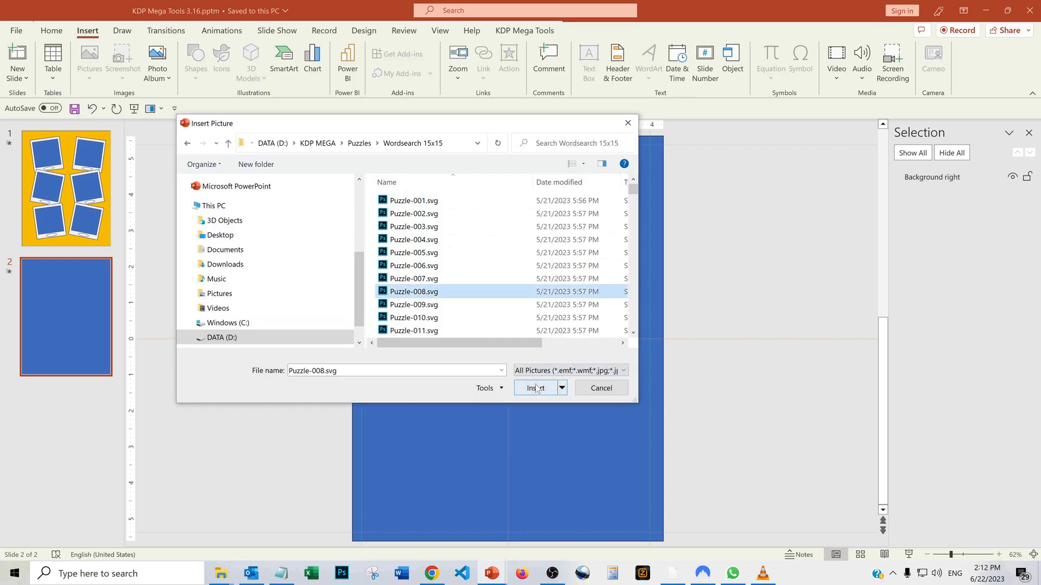
{"action": "left_click", "coordinate": [537, 389]}
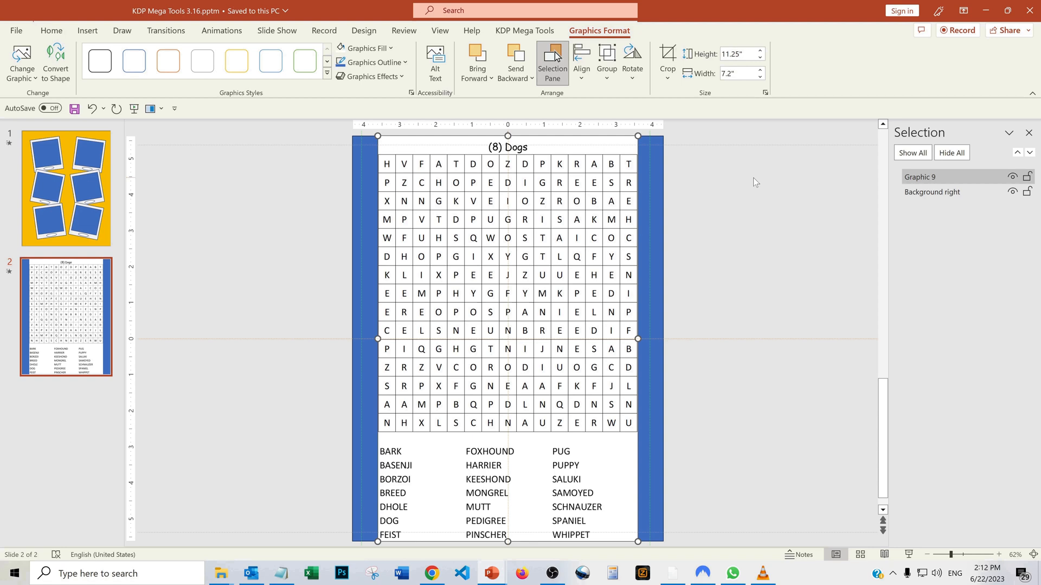
- Shrink the puzzle graphic to about 6.12" by 9.56", place it in the upper middle of the page, and name it "Wordsearch"
{"action": "left_click_drag", "start_coordinate": [378, 136], "coordinate": [453, 197]}
{"action": "left_click_drag", "start_coordinate": [552, 294], "coordinate": [534, 254]}
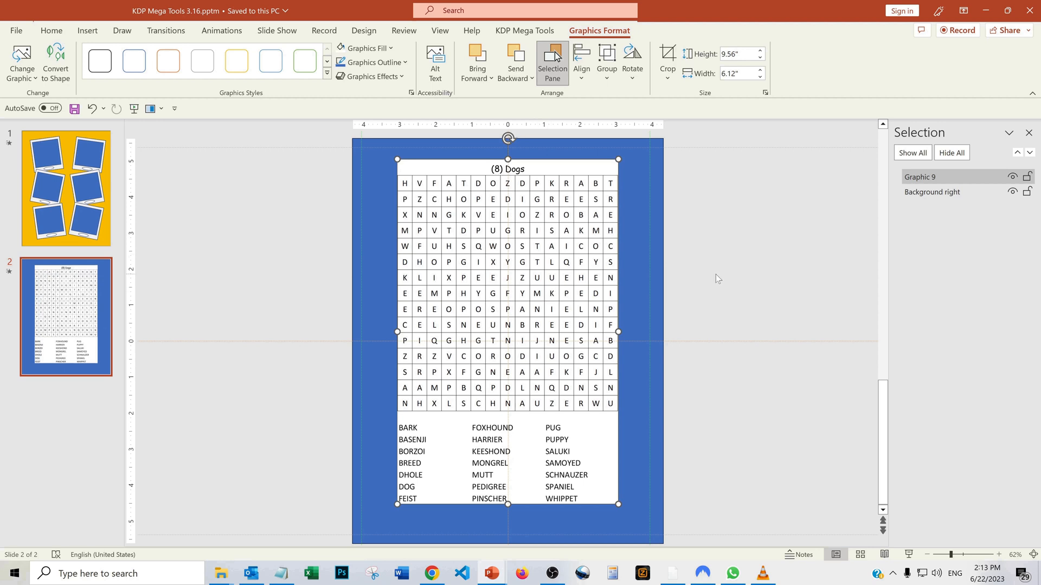
{"action": "double_click", "coordinate": [920, 177]}
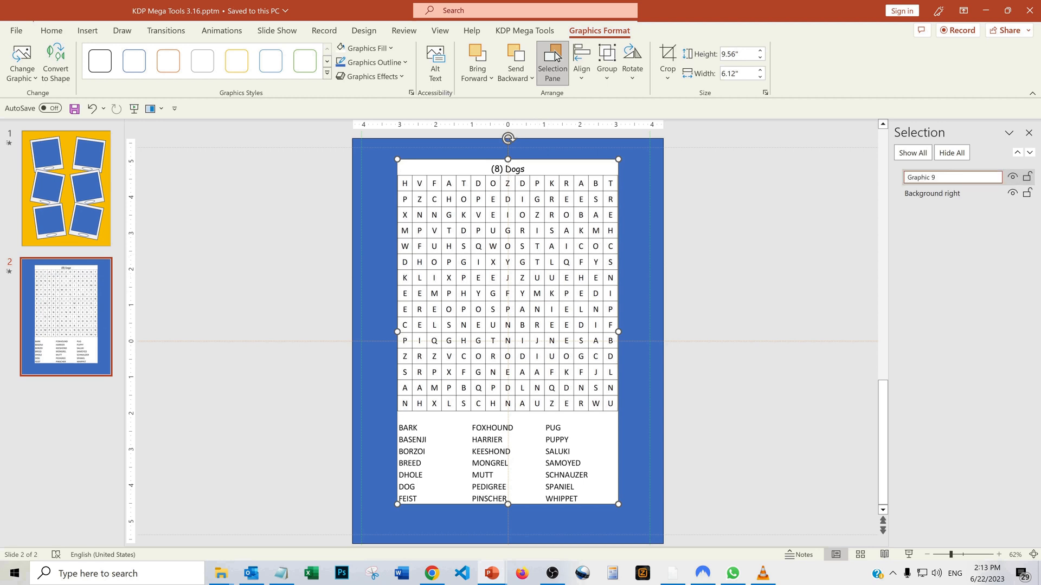
{"action": "type", "text": "Wordsearch"}
{"action": "key", "text": "Return"}
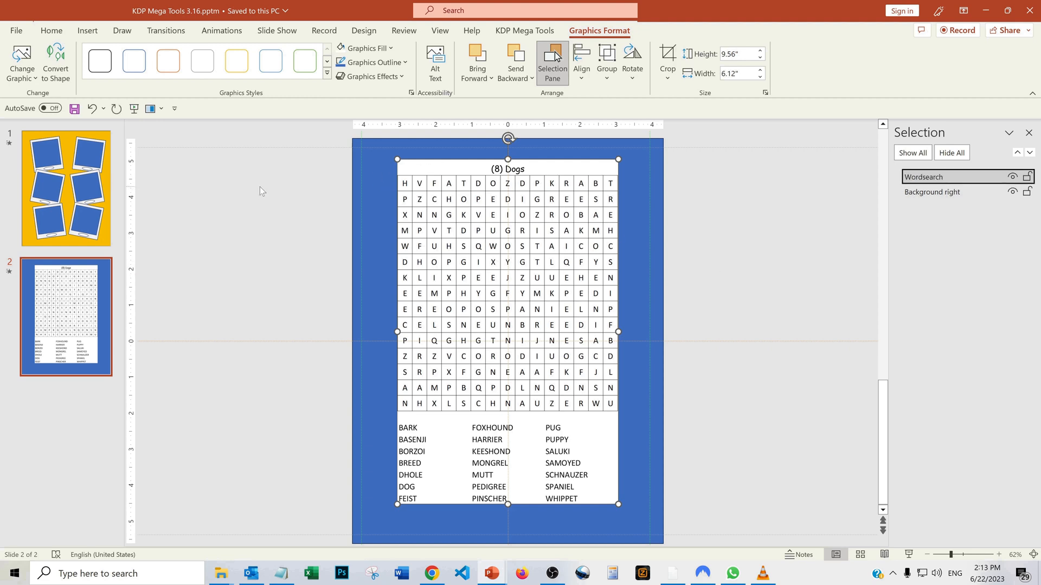
- Draw a thin rectangle about 7.09" wide and 0.55" high below the puzzle and apply the gold shape style
{"action": "left_click", "coordinate": [87, 30]}
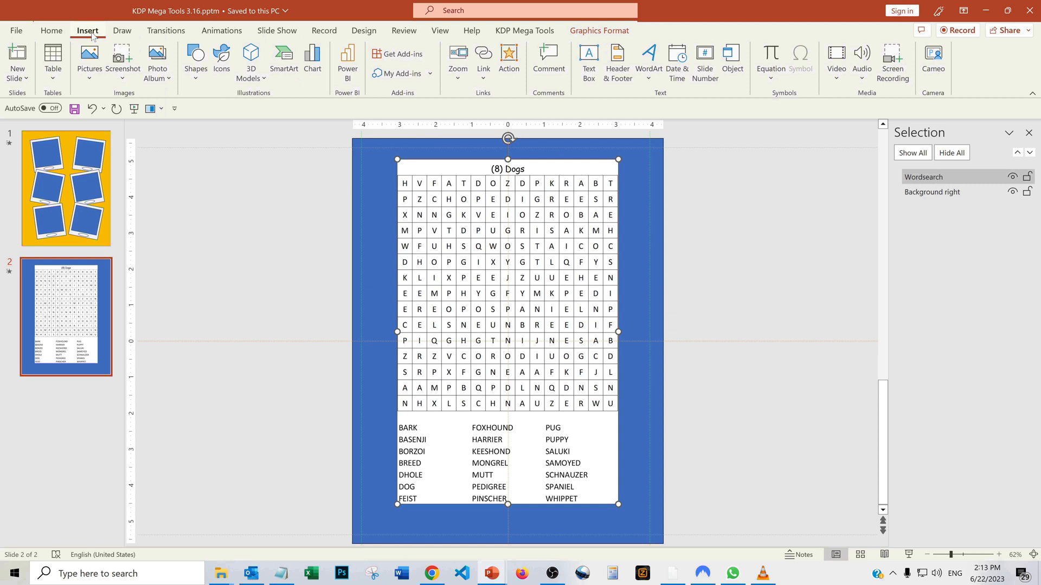
{"action": "left_click", "coordinate": [188, 82]}
{"action": "left_click", "coordinate": [236, 123]}
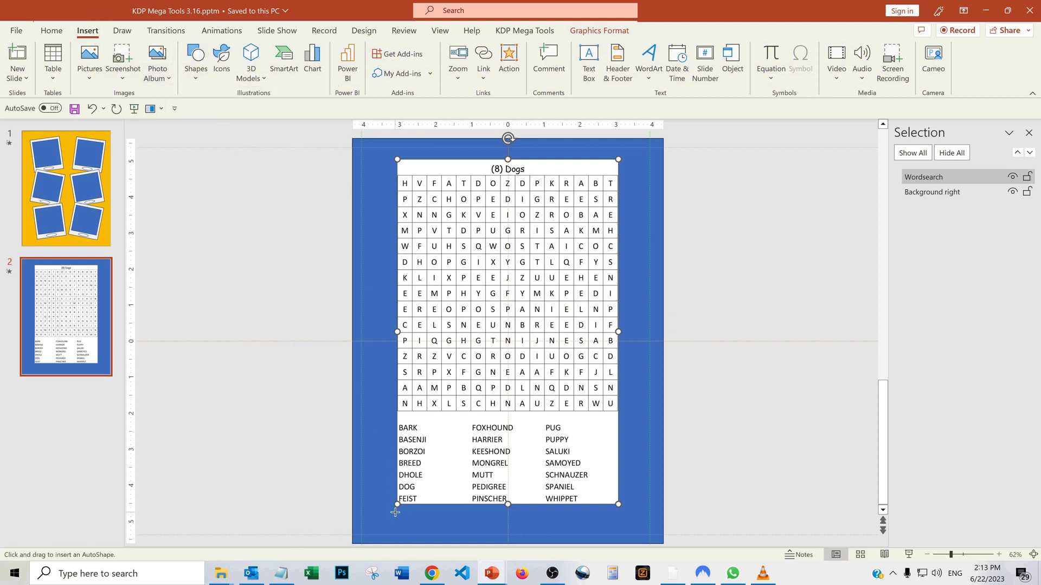
{"action": "left_click_drag", "start_coordinate": [395, 512], "coordinate": [635, 529]}
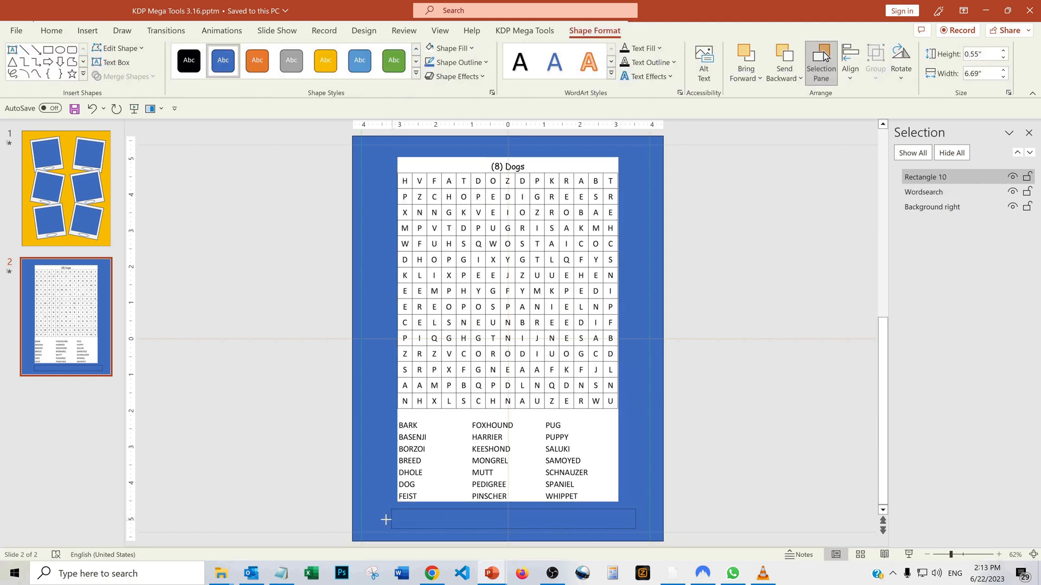
{"action": "left_click_drag", "start_coordinate": [386, 519], "coordinate": [381, 520]}
{"action": "left_click", "coordinate": [325, 60]}
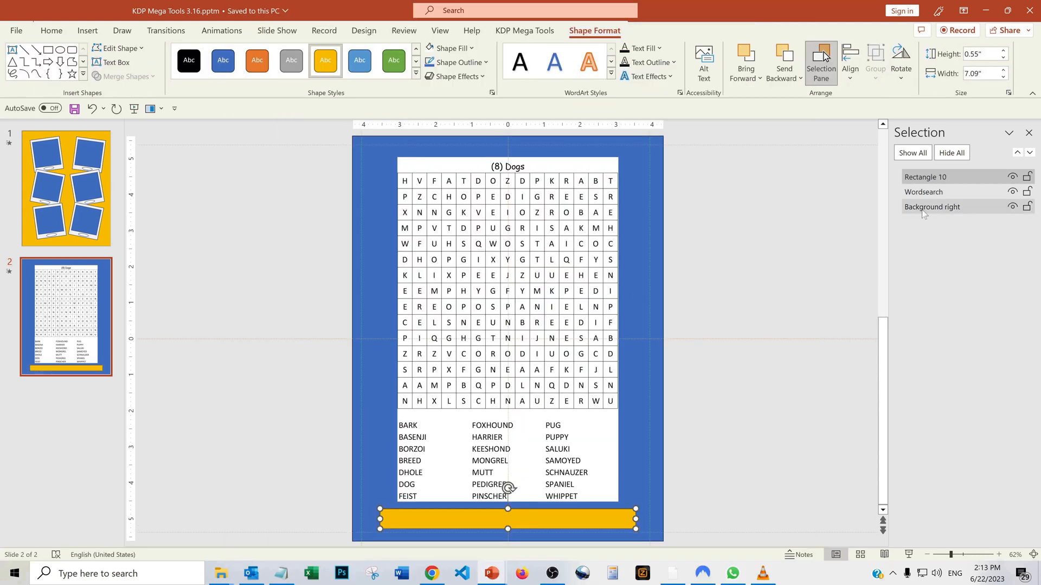
- Rename the gold rectangle below the puzzle as "Quote"
{"action": "double_click", "coordinate": [941, 177]}
{"action": "type", "text": "Q"}
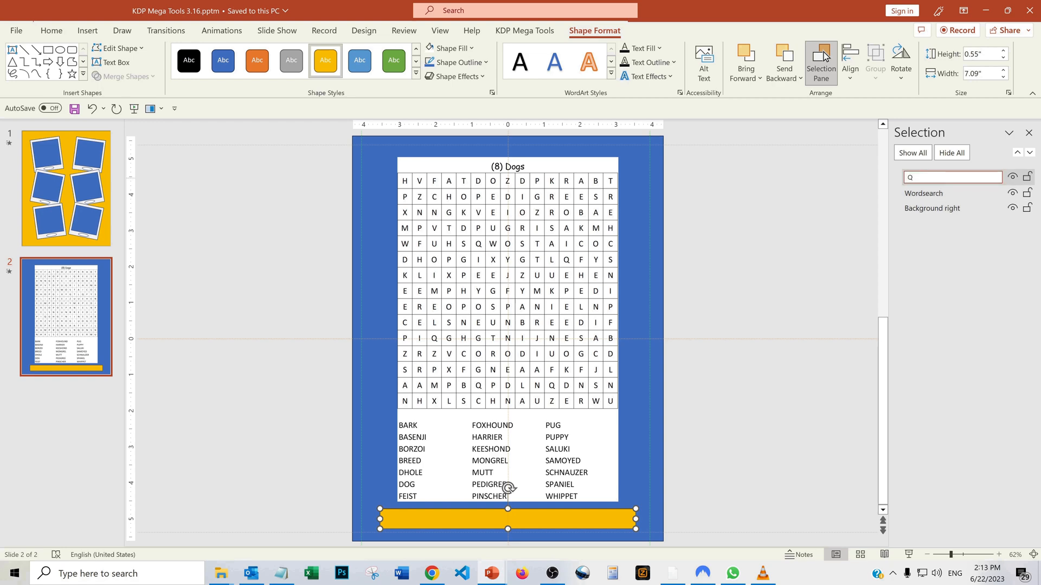
{"action": "type", "text": "uote"}
{"action": "key", "text": "Return"}
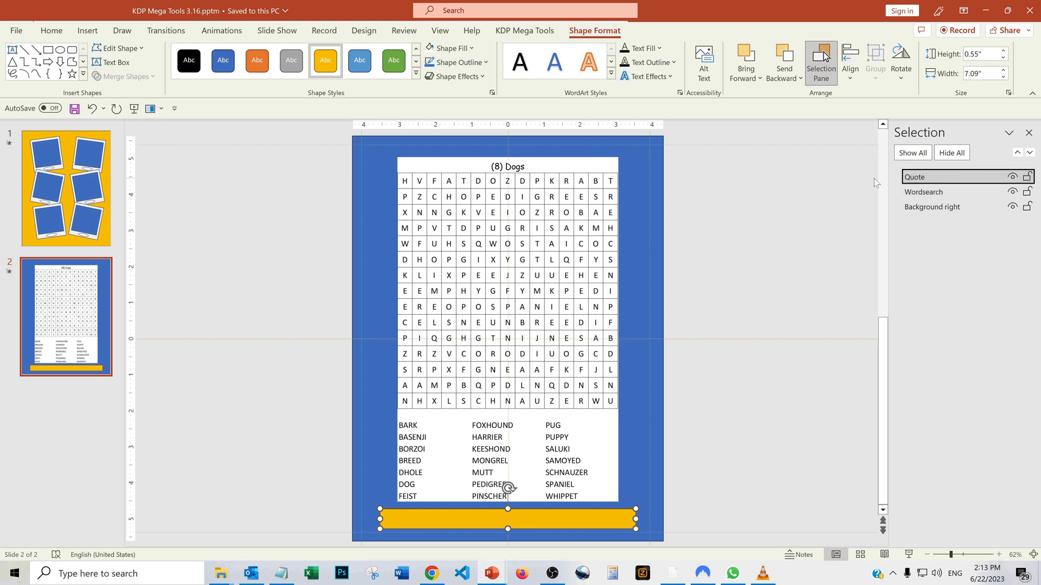
{"action": "left_click", "coordinate": [256, 291]}
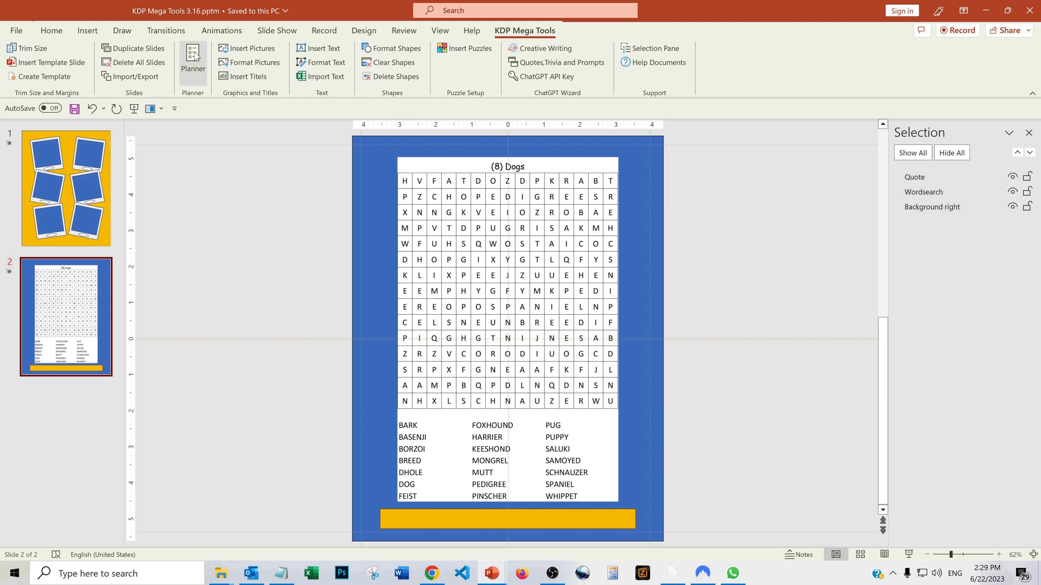
- Add the planner template "Planner 13 (7 days BG Left)" to the presentation
{"action": "left_click", "coordinate": [195, 56]}
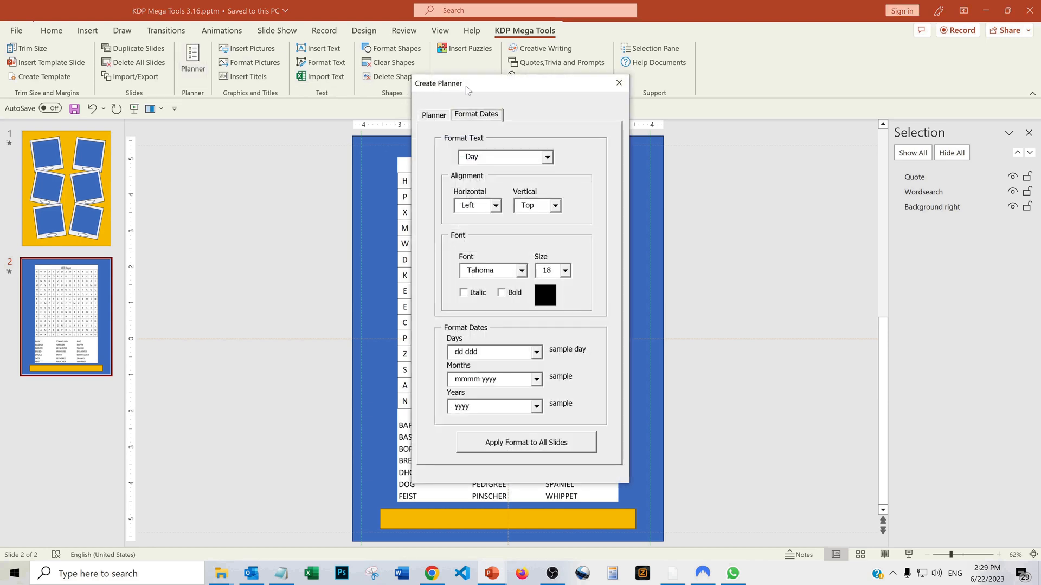
{"action": "left_click_drag", "start_coordinate": [466, 86], "coordinate": [730, 116]}
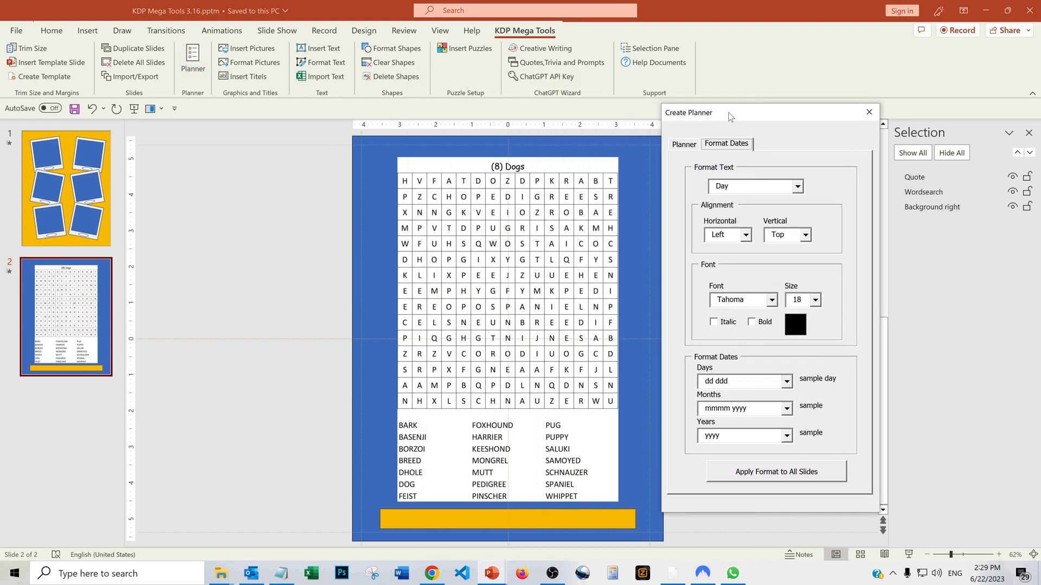
{"action": "left_click", "coordinate": [691, 147]}
{"action": "left_click", "coordinate": [792, 188]}
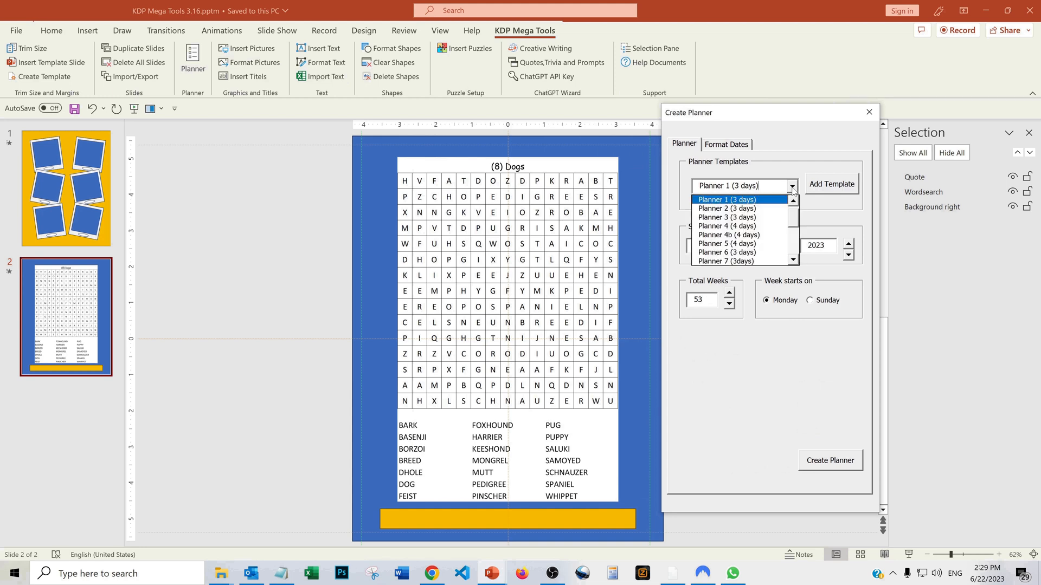
{"action": "scroll", "coordinate": [794, 223], "scroll_direction": "down", "scroll_amount": 1}
{"action": "left_click_drag", "start_coordinate": [795, 225], "coordinate": [795, 246]}
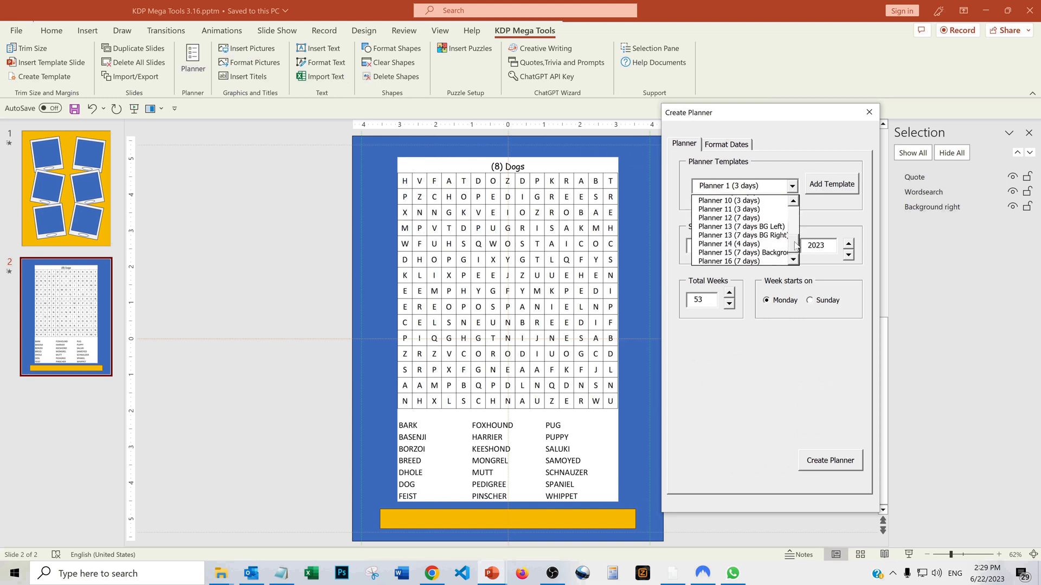
{"action": "left_click", "coordinate": [774, 226]}
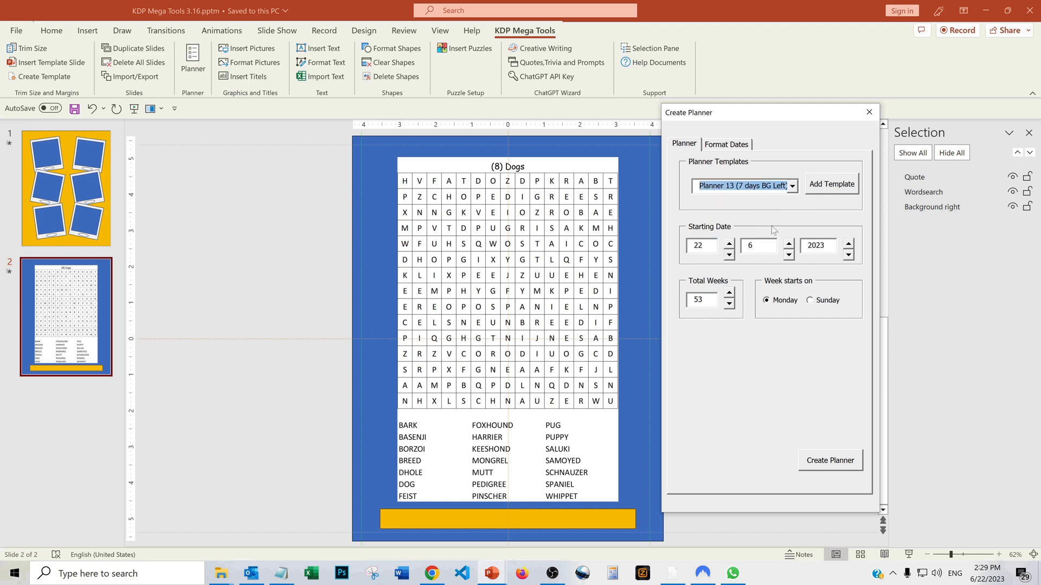
{"action": "left_click", "coordinate": [826, 185]}
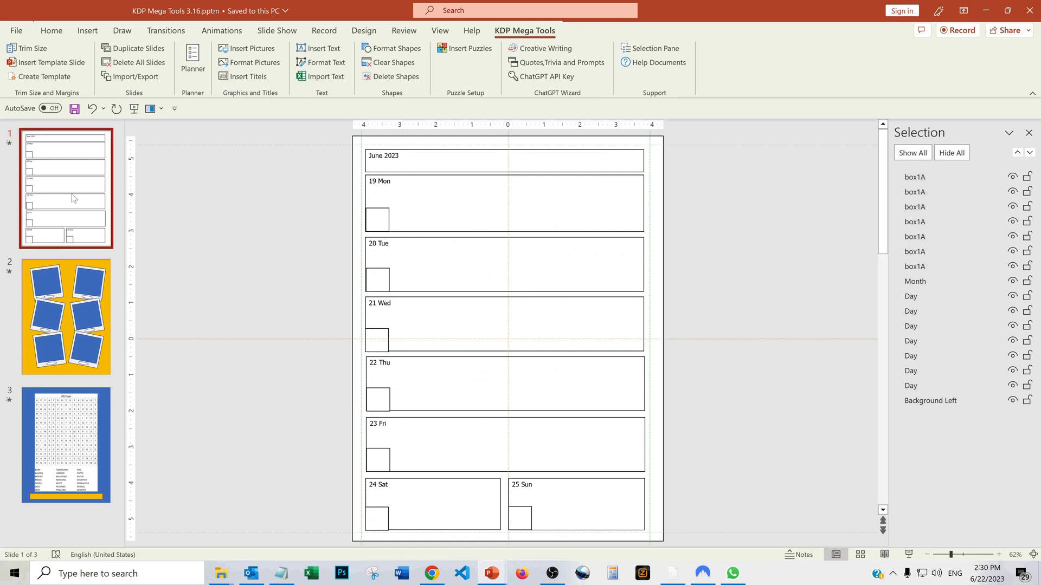
- Duplicate the weekly planner slide, place the copy between the photo-frame slide and the word search slide, and check the slide order
{"action": "key", "text": "ctrl+d"}
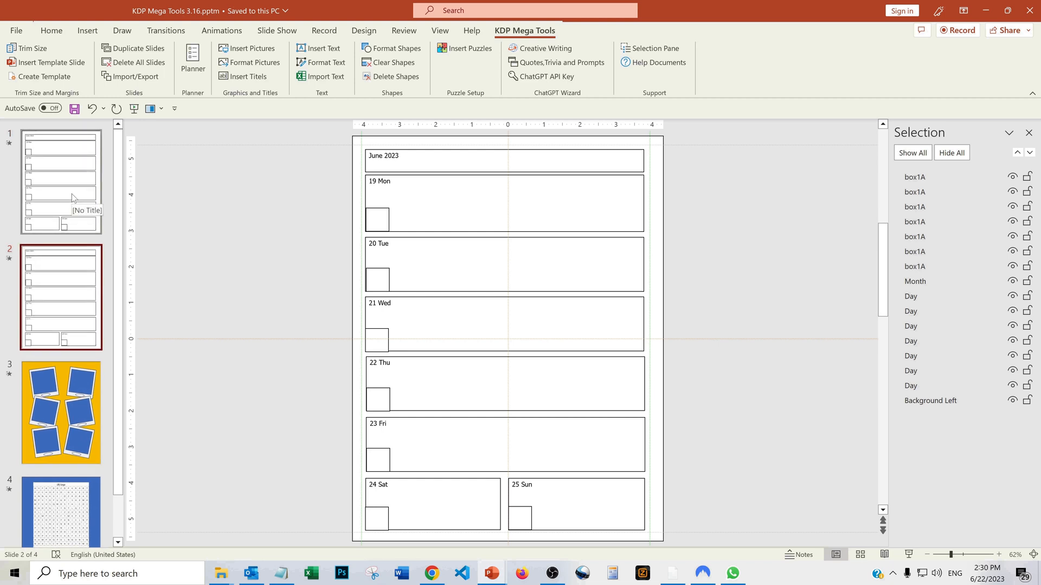
{"action": "left_click_drag", "start_coordinate": [54, 290], "coordinate": [56, 403]}
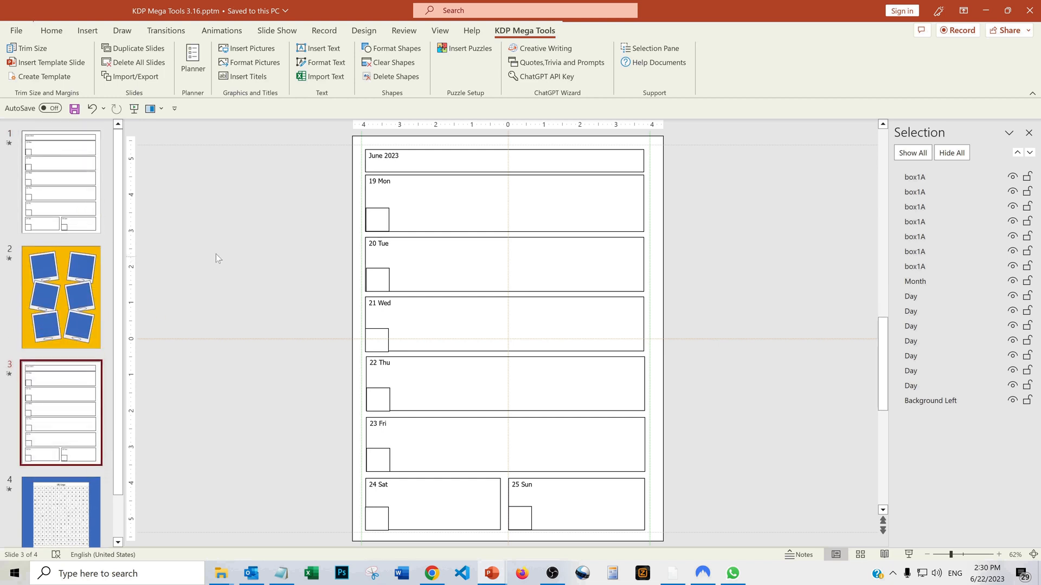
{"action": "left_click", "coordinate": [80, 199]}
{"action": "left_click", "coordinate": [54, 286]}
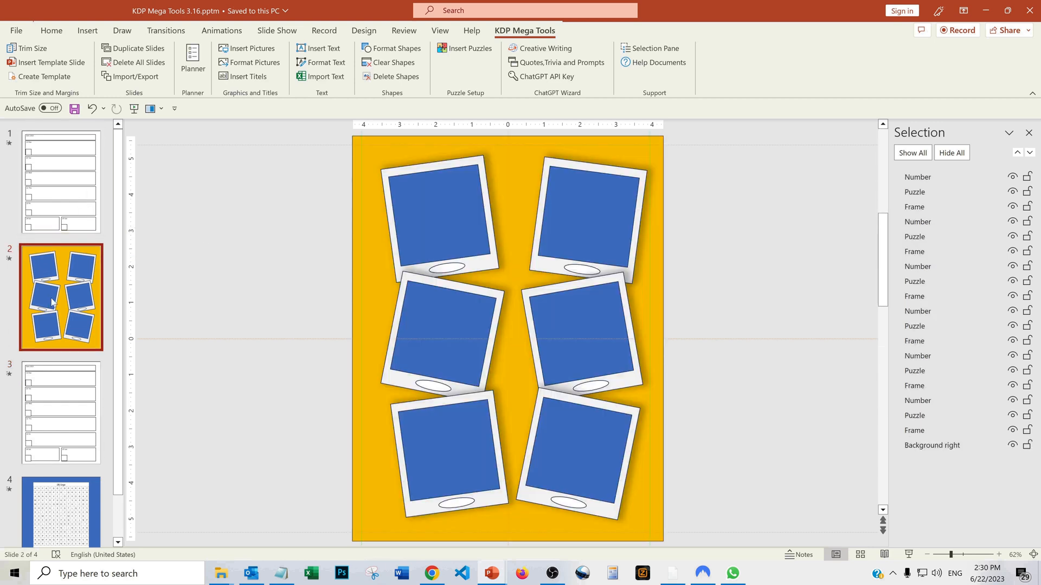
{"action": "left_click", "coordinate": [52, 387]}
{"action": "left_click", "coordinate": [60, 507]}
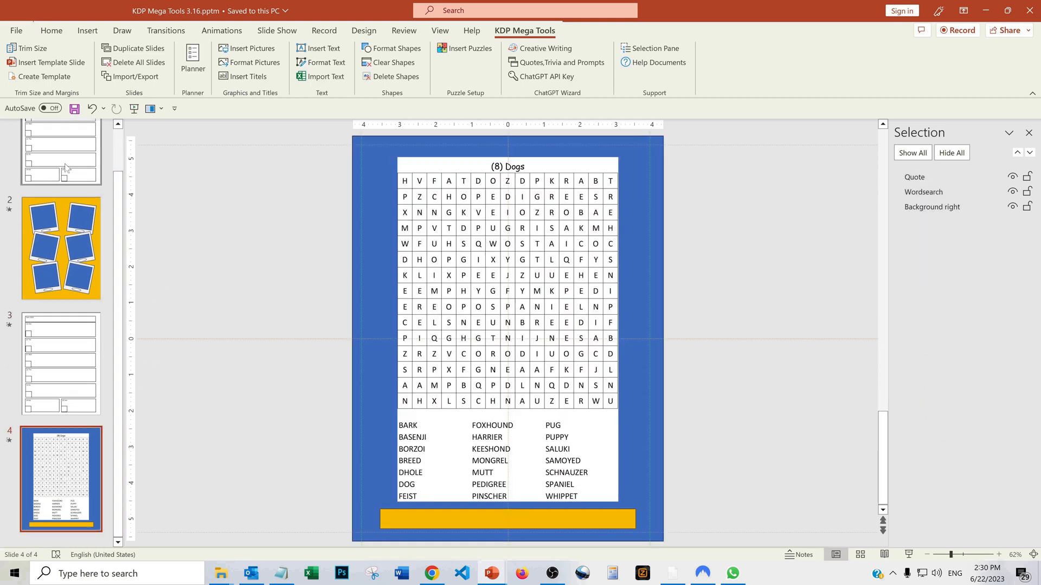
{"action": "left_click", "coordinate": [47, 157]}
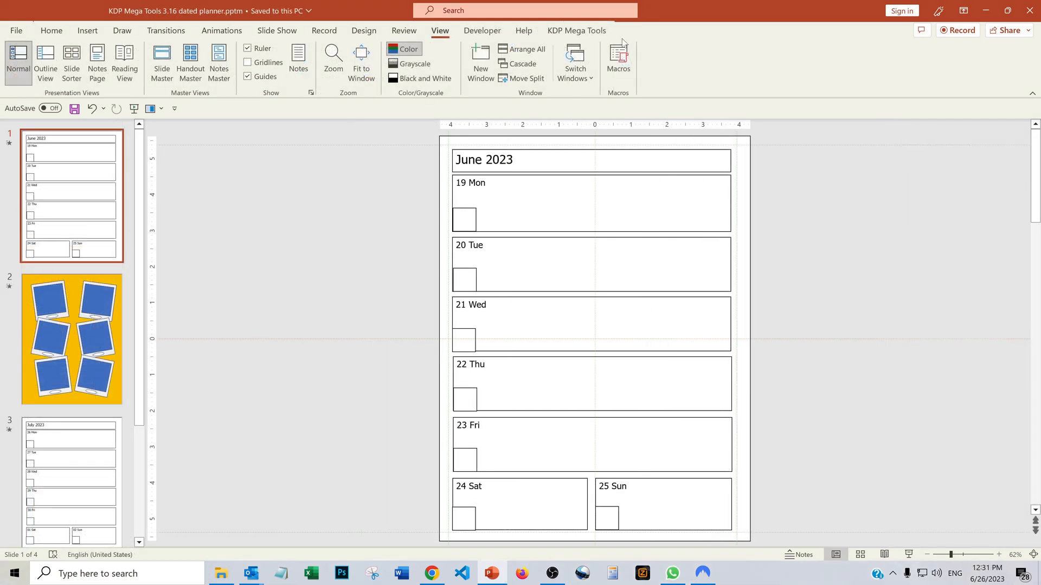
- Create a planner from the four template slides, starting on day 1, month 1, 2024, with 27 total weeks
{"action": "left_click", "coordinate": [590, 31]}
{"action": "left_click", "coordinate": [194, 58]}
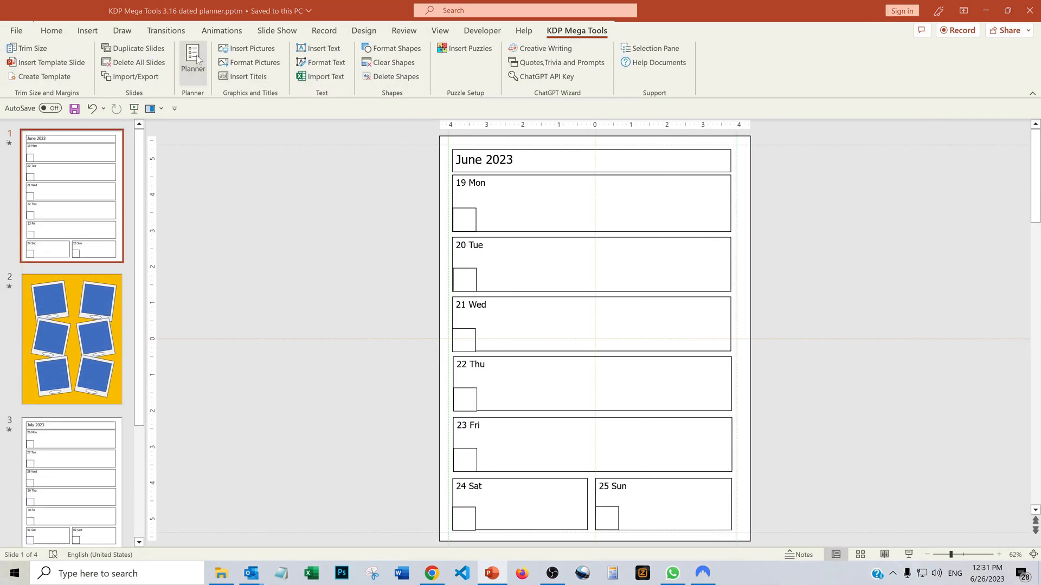
{"action": "left_click_drag", "start_coordinate": [492, 90], "coordinate": [859, 124]}
{"action": "left_click", "coordinate": [804, 148]}
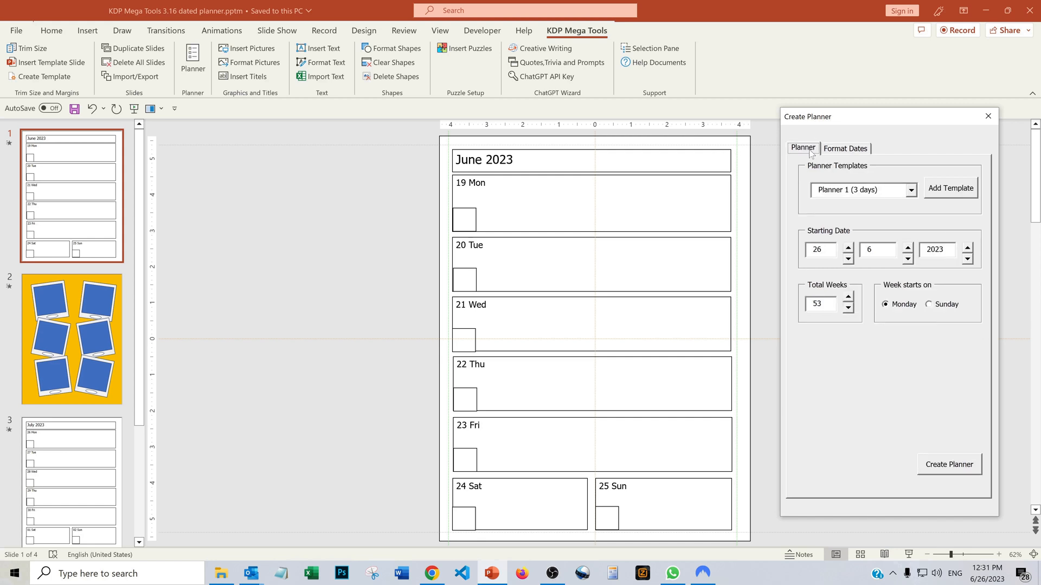
{"action": "left_click", "coordinate": [849, 261]}
{"action": "left_click", "coordinate": [849, 260]}
{"action": "left_click_drag", "start_coordinate": [849, 260], "coordinate": [849, 260]}
{"action": "left_click_drag", "start_coordinate": [908, 262], "coordinate": [908, 262]}
{"action": "left_click", "coordinate": [969, 249]}
{"action": "left_click_drag", "start_coordinate": [849, 309], "coordinate": [849, 308]}
{"action": "left_click", "coordinate": [947, 467]}
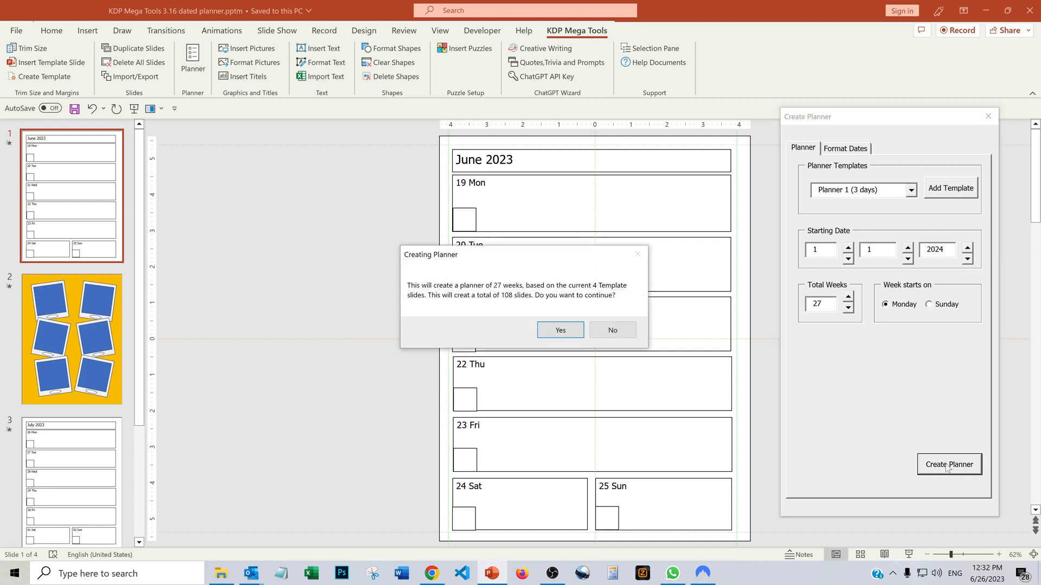
{"action": "left_click", "coordinate": [560, 332]}
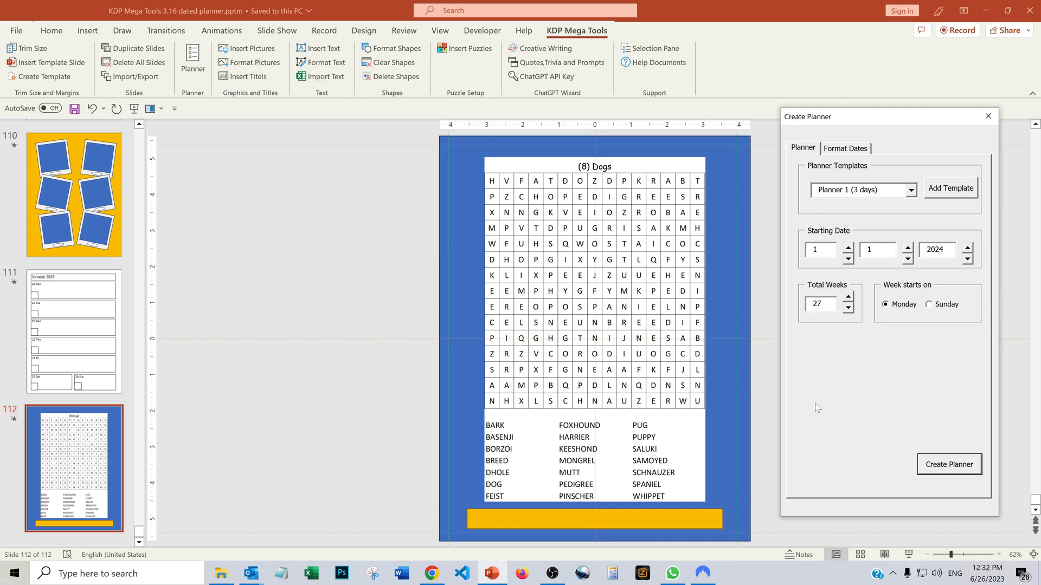
- Examine the generated planner slides in Slide Sorter view
{"action": "left_click", "coordinate": [439, 31]}
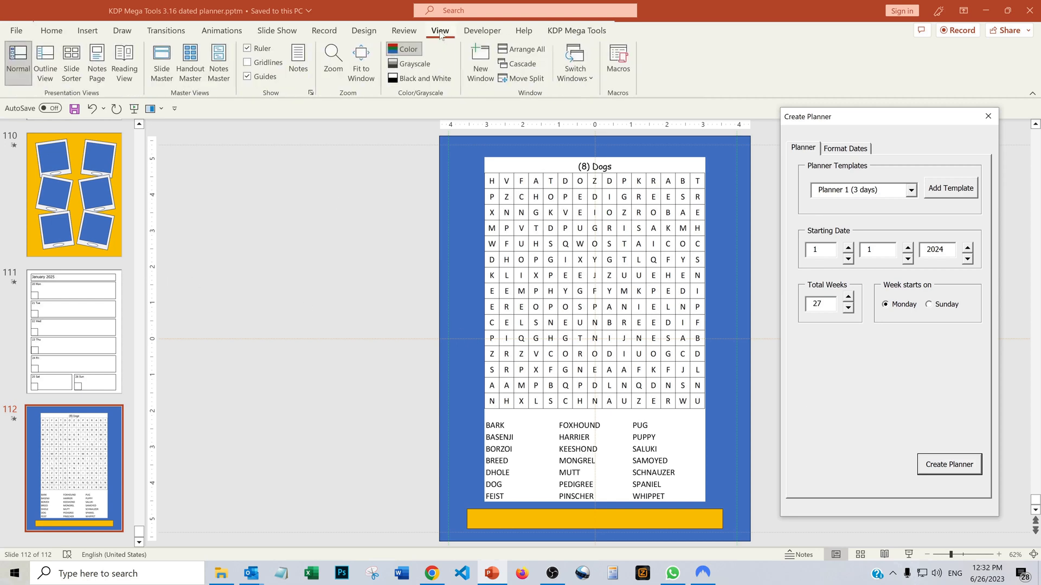
{"action": "left_click", "coordinate": [72, 60]}
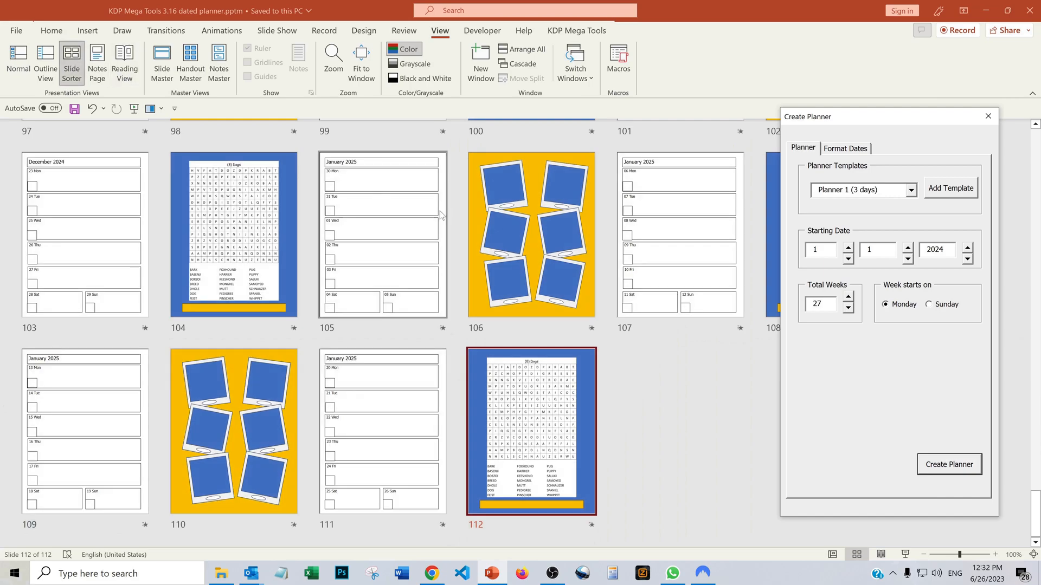
{"action": "scroll", "coordinate": [409, 222], "scroll_direction": "up", "scroll_amount": 6}
{"action": "scroll", "coordinate": [409, 222], "scroll_direction": "up", "scroll_amount": 8}
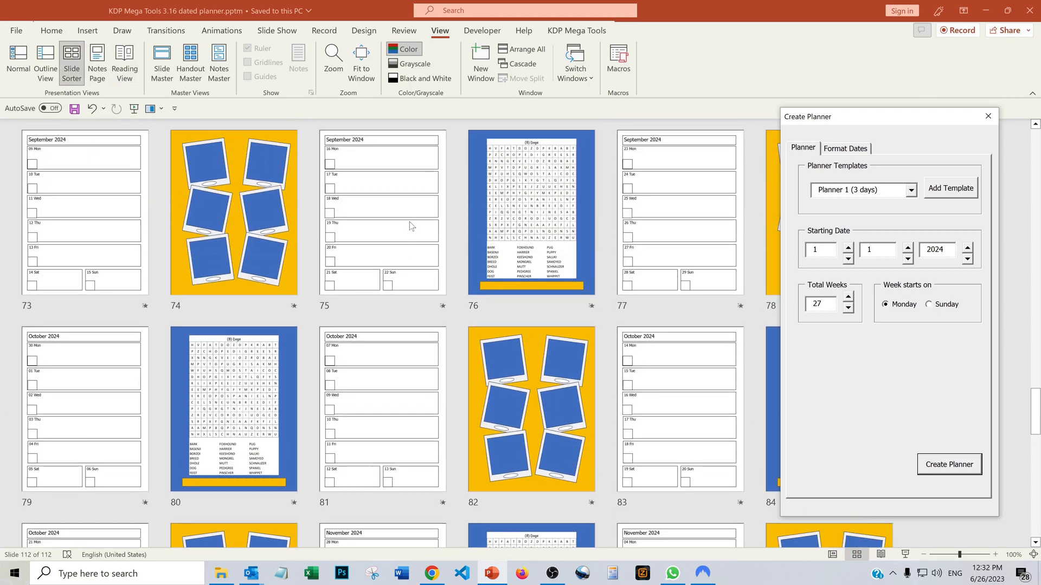
- Look back through the generated planner slides to January 2024 and close the Create Planner dialog
{"action": "scroll", "coordinate": [412, 221], "scroll_direction": "up", "scroll_amount": 14}
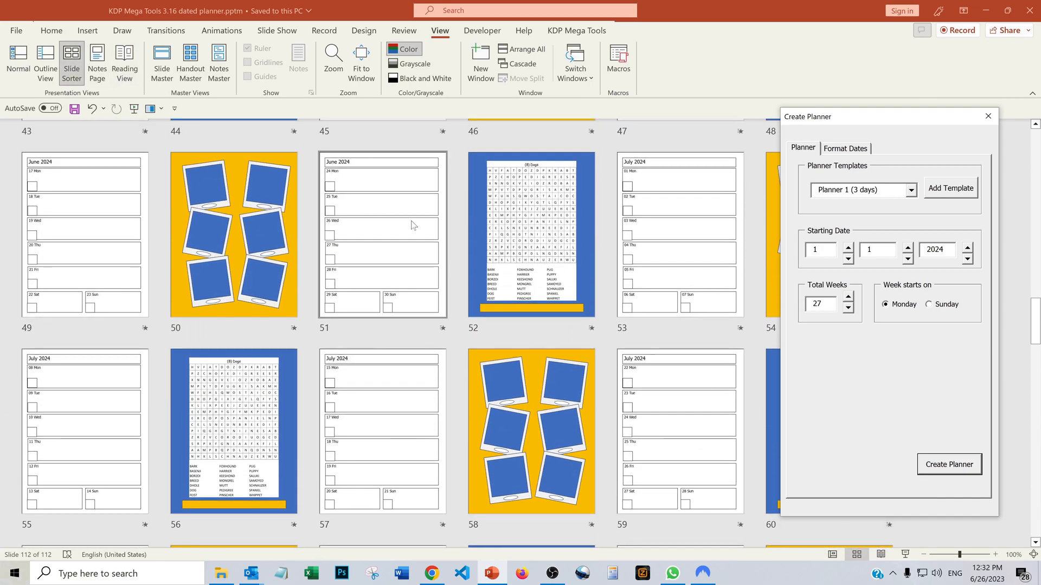
{"action": "scroll", "coordinate": [412, 220], "scroll_direction": "up", "scroll_amount": 5}
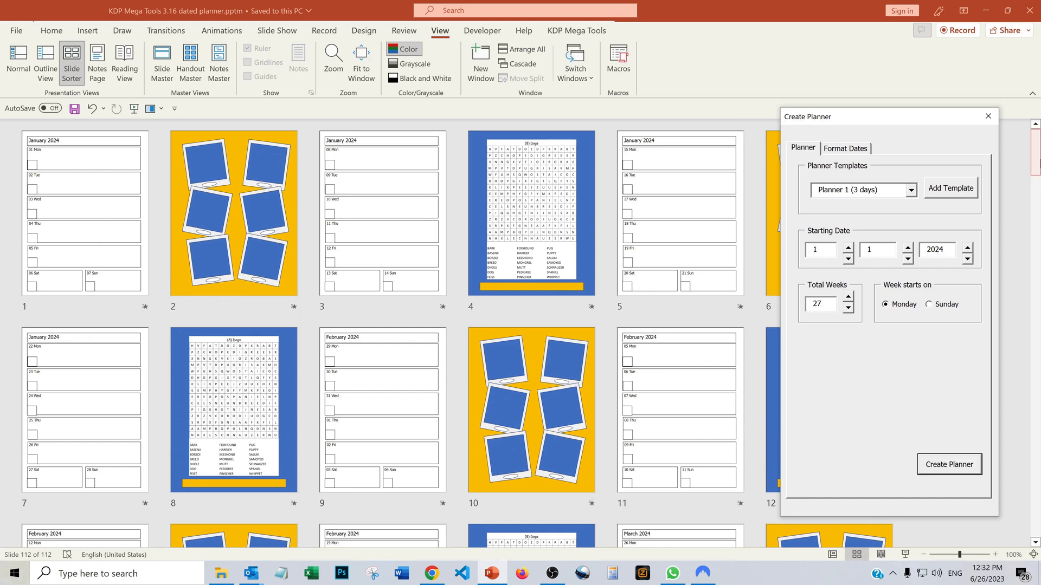
{"action": "left_click", "coordinate": [988, 116]}
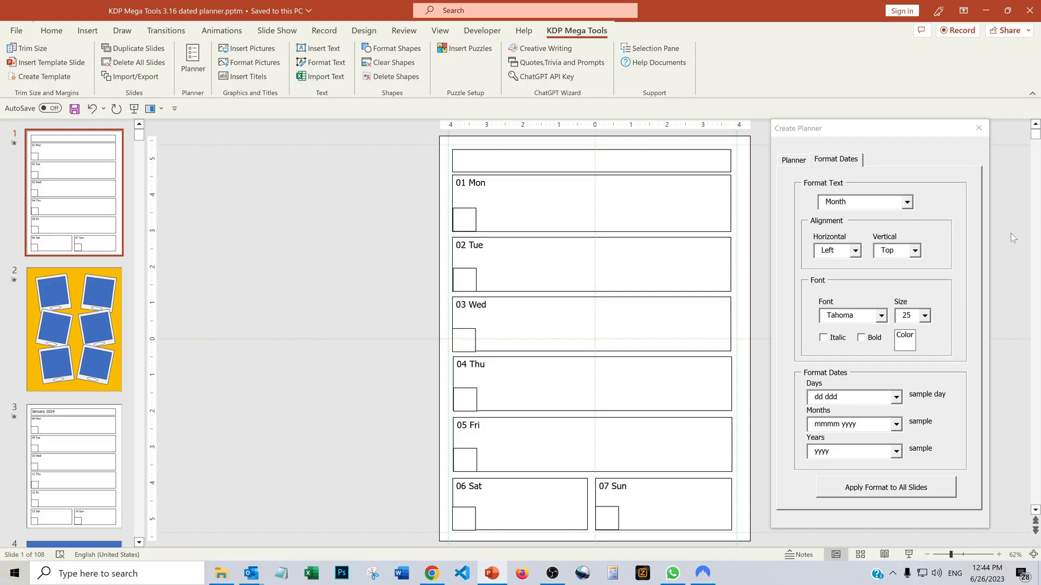
- Set the planner's Day text to the date format dddd and apply the format to all slides
{"action": "left_click", "coordinate": [906, 202]}
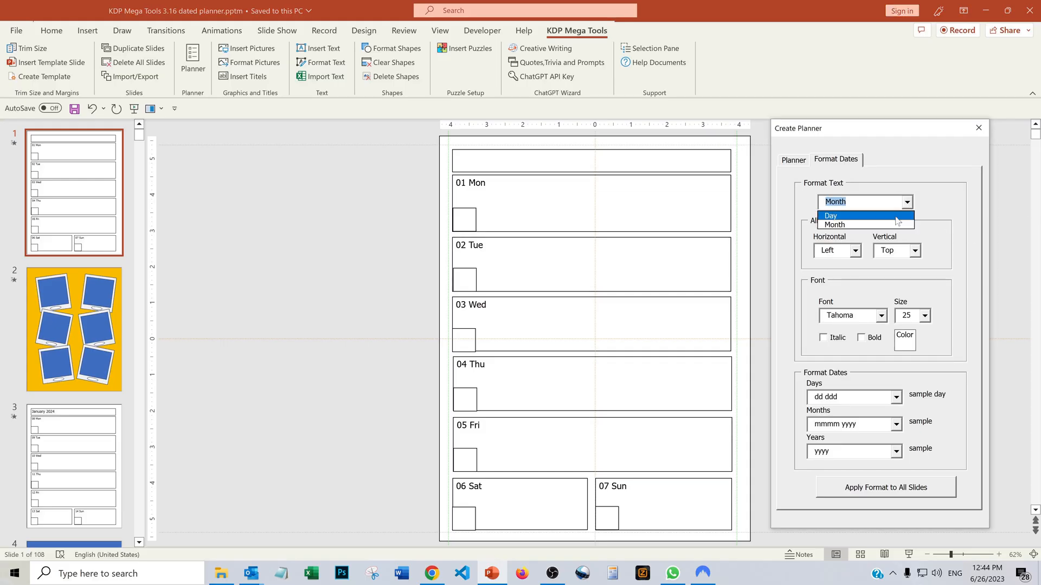
{"action": "left_click", "coordinate": [896, 217]}
{"action": "left_click", "coordinate": [897, 398]}
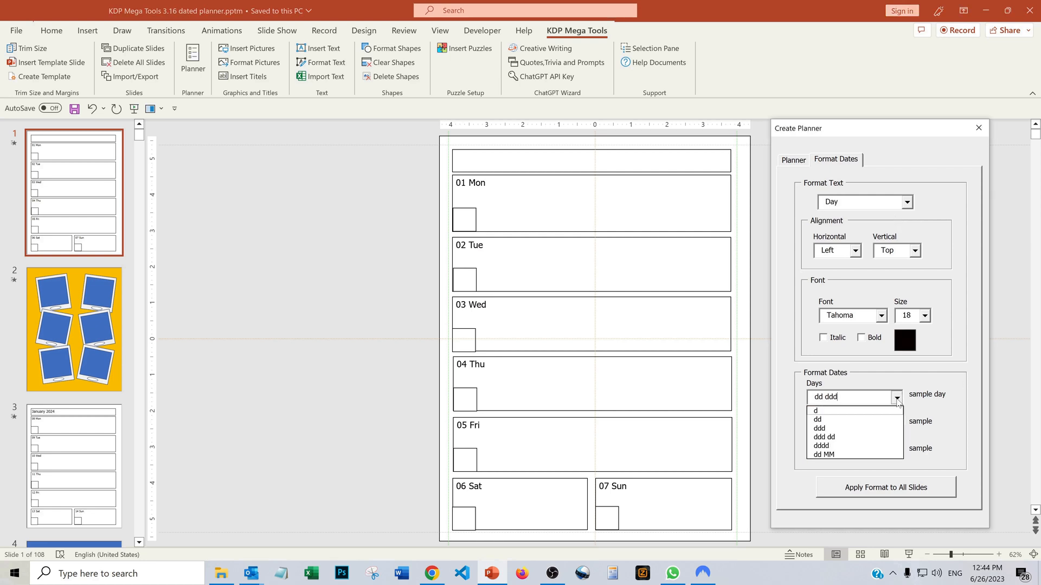
{"action": "left_click", "coordinate": [854, 446]}
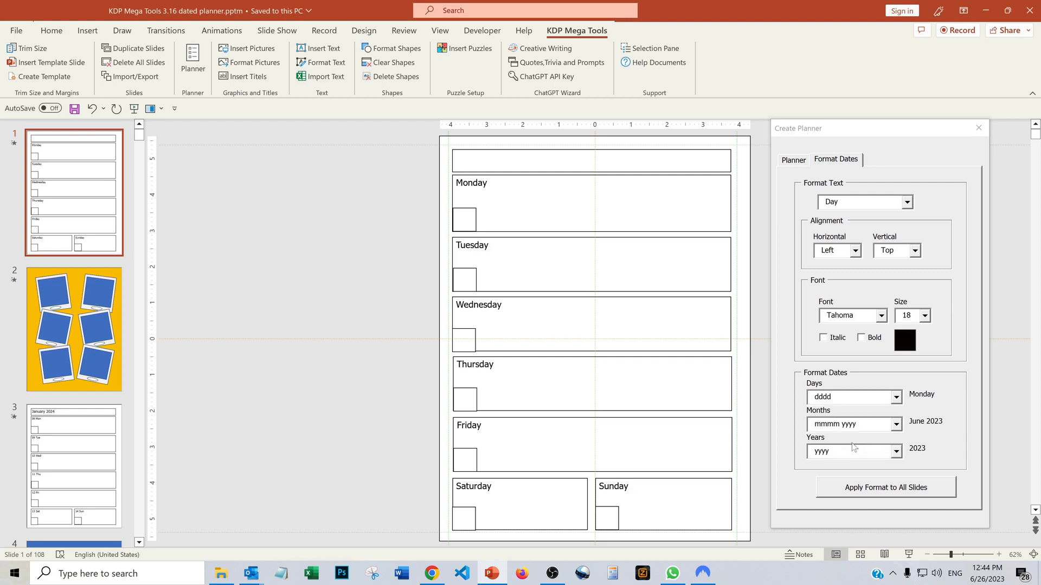
{"action": "left_click", "coordinate": [886, 488]}
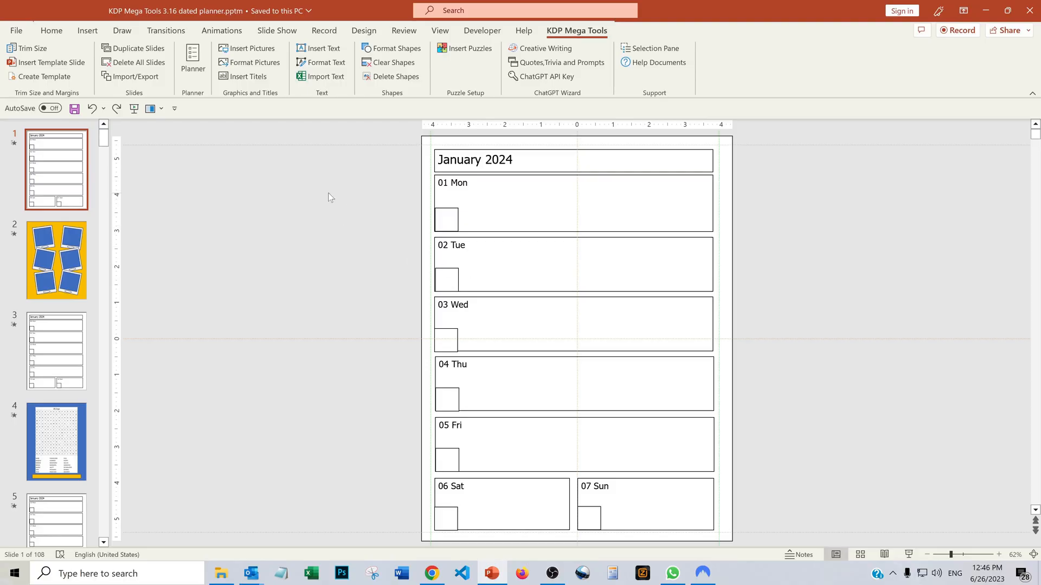
- Choose box1A as the target shape for inserting pictures, and check which boxes it covers by highlighting them and restoring their color
{"action": "left_click", "coordinate": [247, 48]}
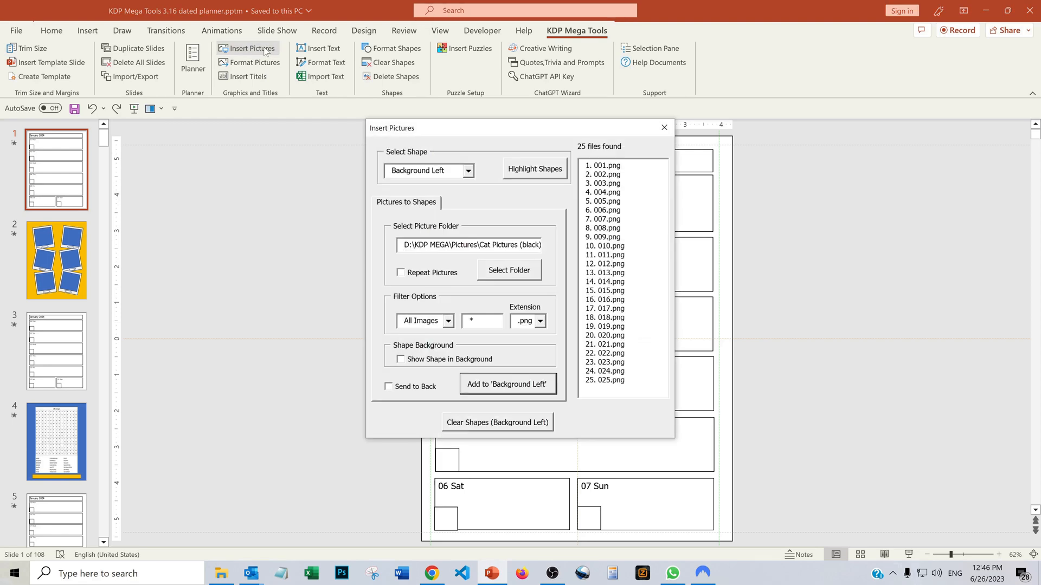
{"action": "left_click_drag", "start_coordinate": [456, 125], "coordinate": [803, 159]}
{"action": "left_click", "coordinate": [814, 202]}
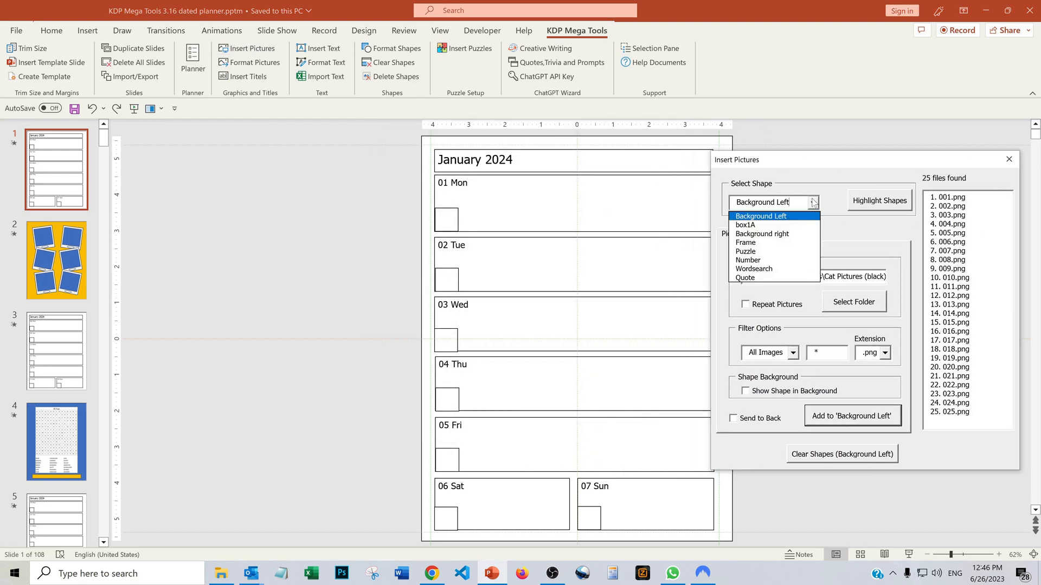
{"action": "left_click", "coordinate": [788, 226]}
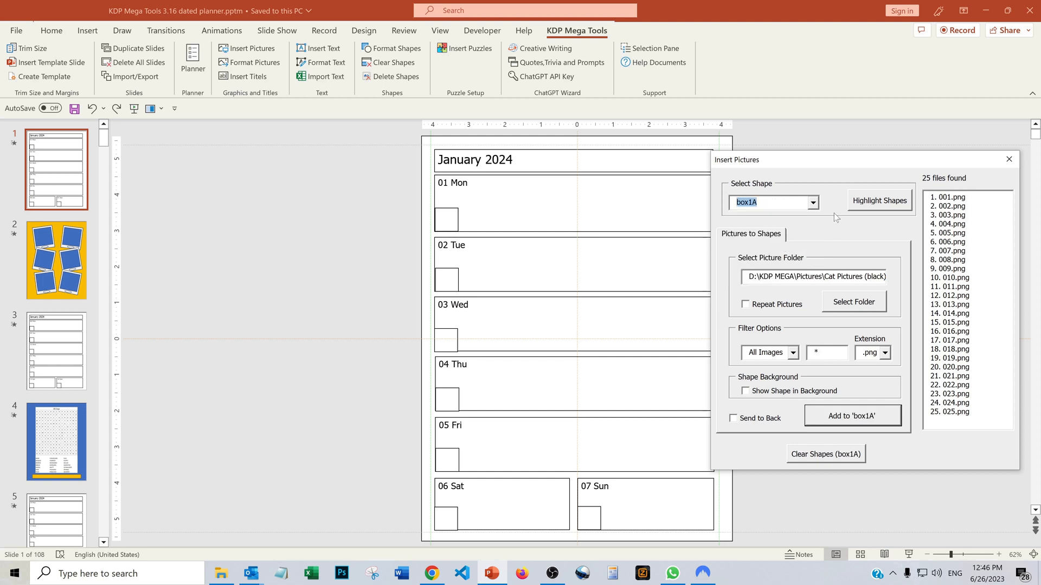
{"action": "left_click", "coordinate": [869, 204]}
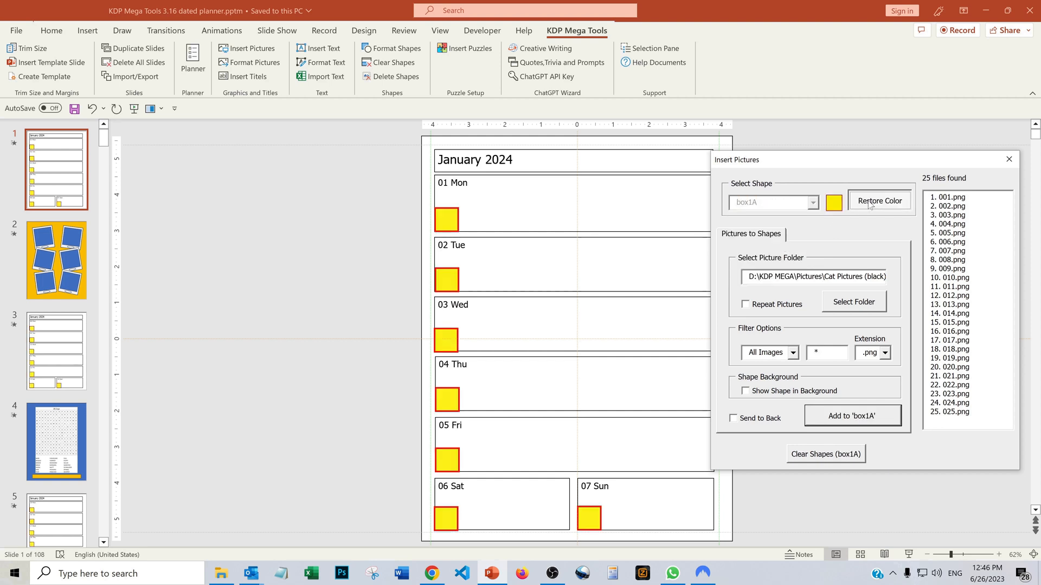
{"action": "left_click", "coordinate": [870, 204]}
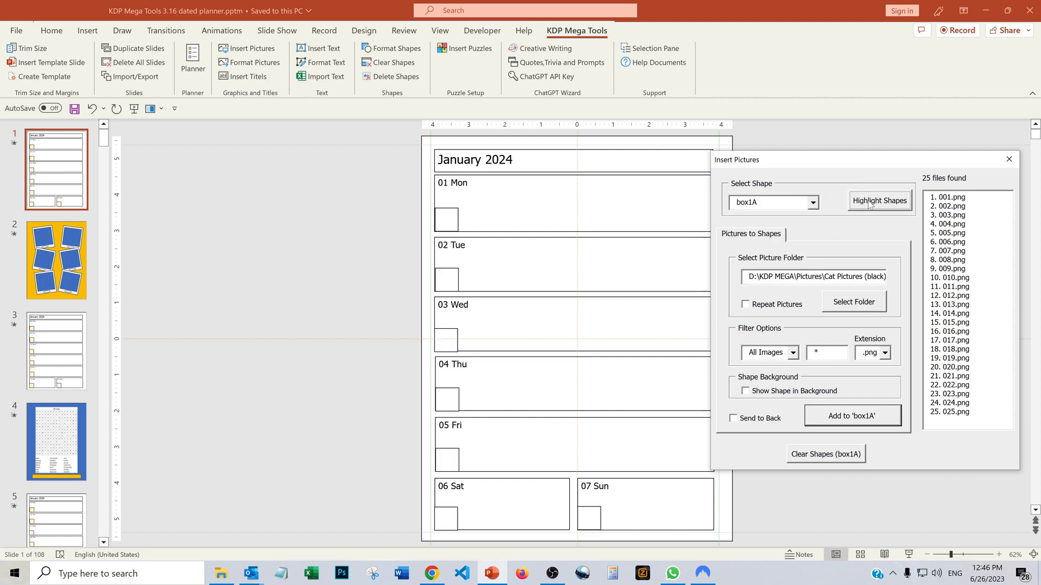
- Fill the box1A shapes with the .png pictures from the Cat Pictures (black) folder, with repeated pictures allowed
{"action": "left_click", "coordinate": [746, 304]}
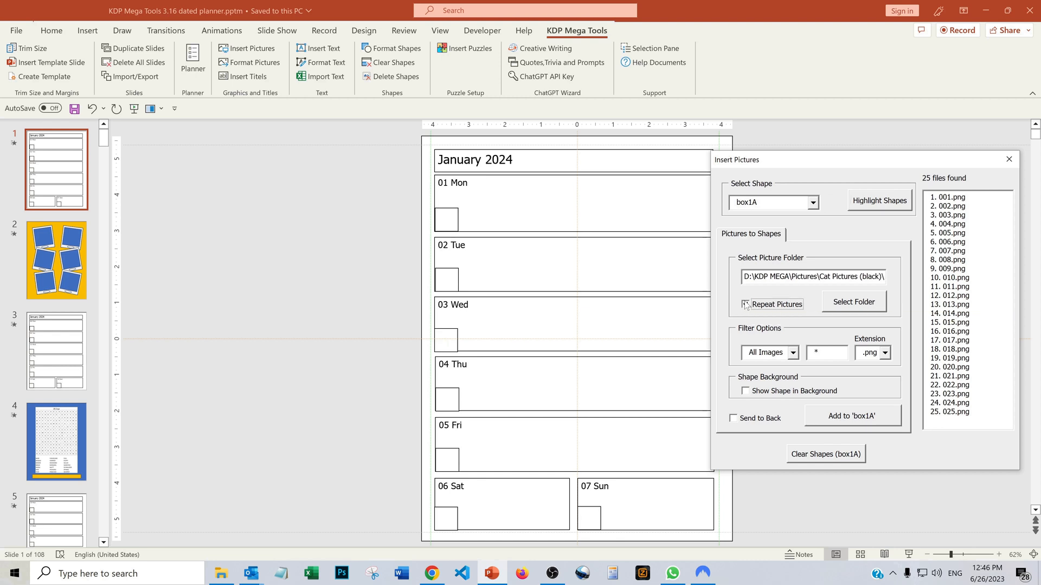
{"action": "left_click", "coordinate": [858, 419]}
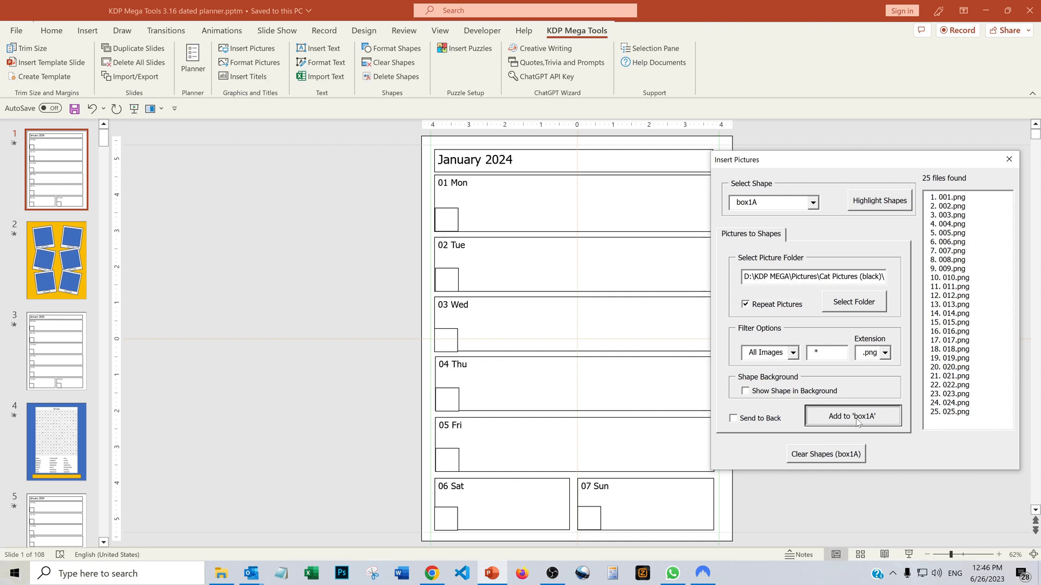
{"action": "left_click", "coordinate": [858, 420]}
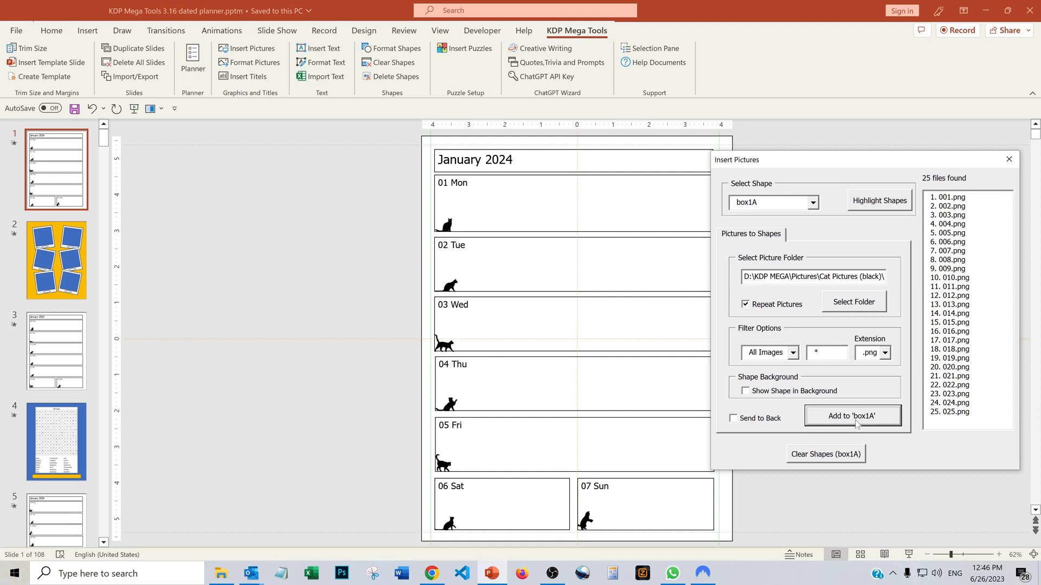
{"action": "left_click", "coordinate": [1008, 160]}
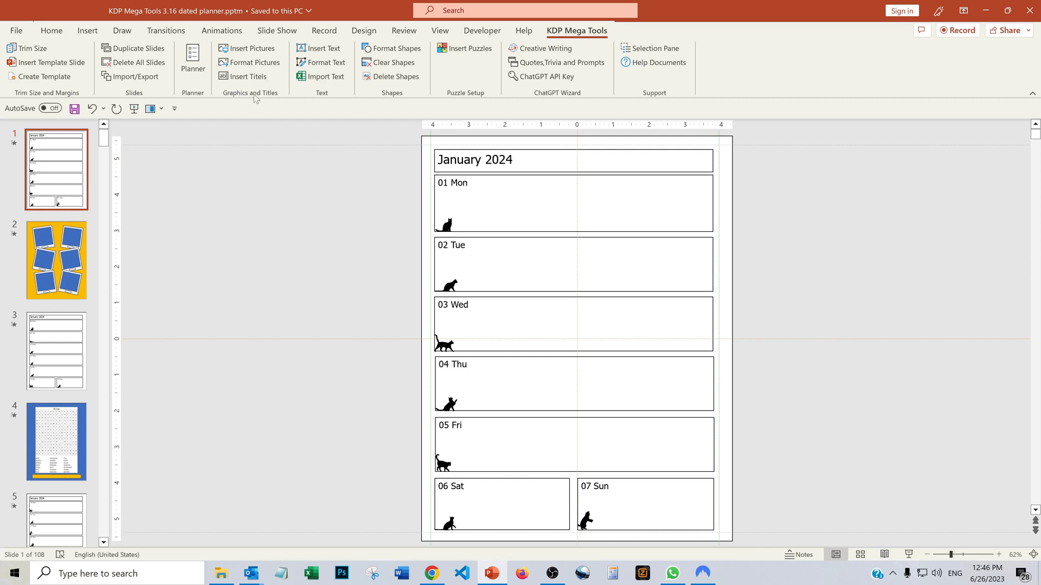
- Format the Pic_box1A cat pictures with a horizontal offset of 30
{"action": "left_click", "coordinate": [248, 67]}
{"action": "left_click_drag", "start_coordinate": [476, 117], "coordinate": [815, 155]}
{"action": "left_click", "coordinate": [831, 197]}
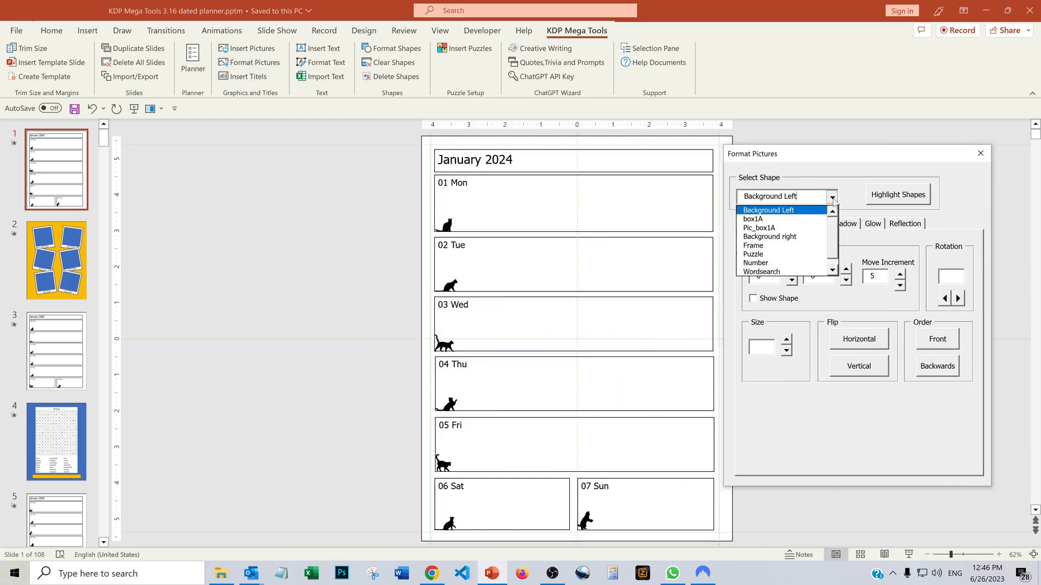
{"action": "left_click", "coordinate": [798, 228]}
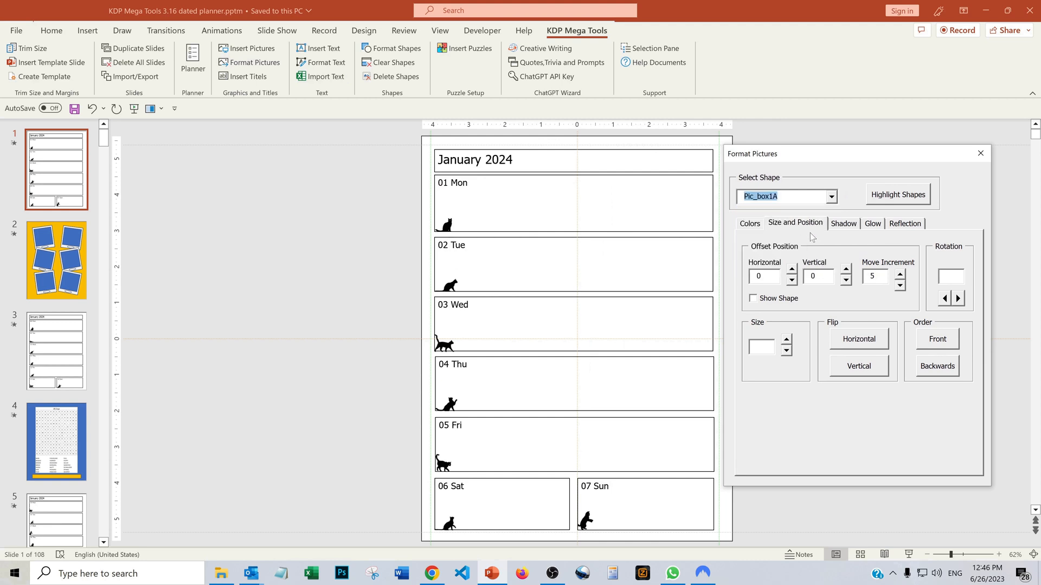
{"action": "left_click", "coordinate": [792, 269]}
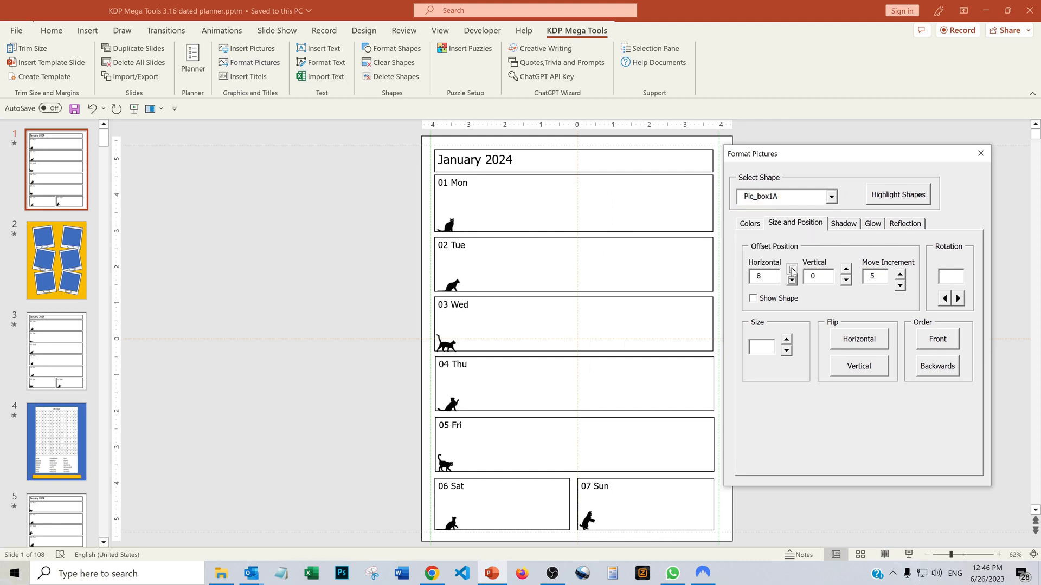
{"action": "left_click", "coordinate": [792, 269]}
{"action": "left_click", "coordinate": [792, 269]}
{"action": "left_click", "coordinate": [792, 270]}
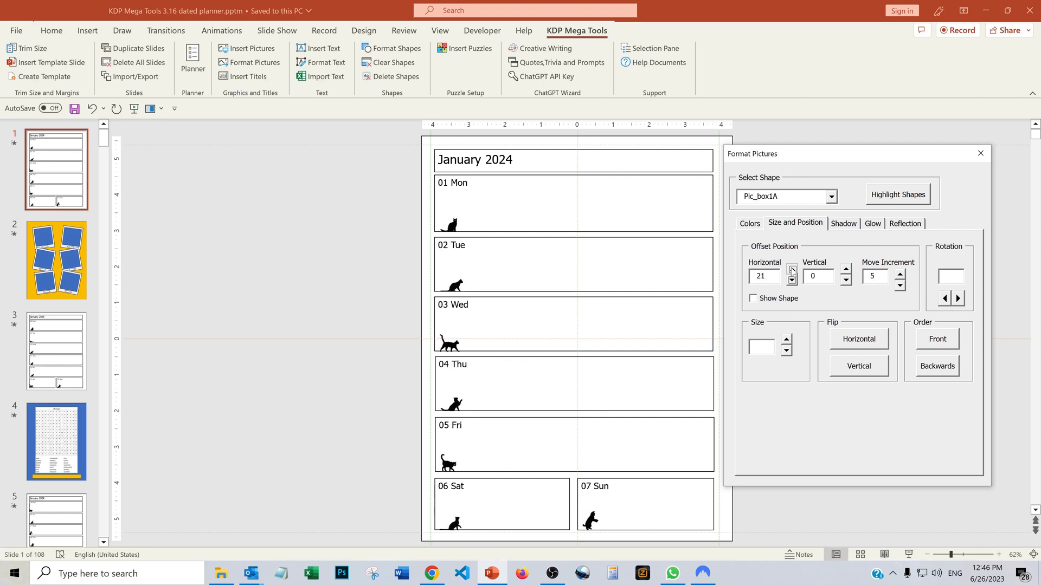
{"action": "left_click", "coordinate": [792, 269]}
{"action": "left_click", "coordinate": [792, 269]}
{"action": "left_click", "coordinate": [792, 269]}
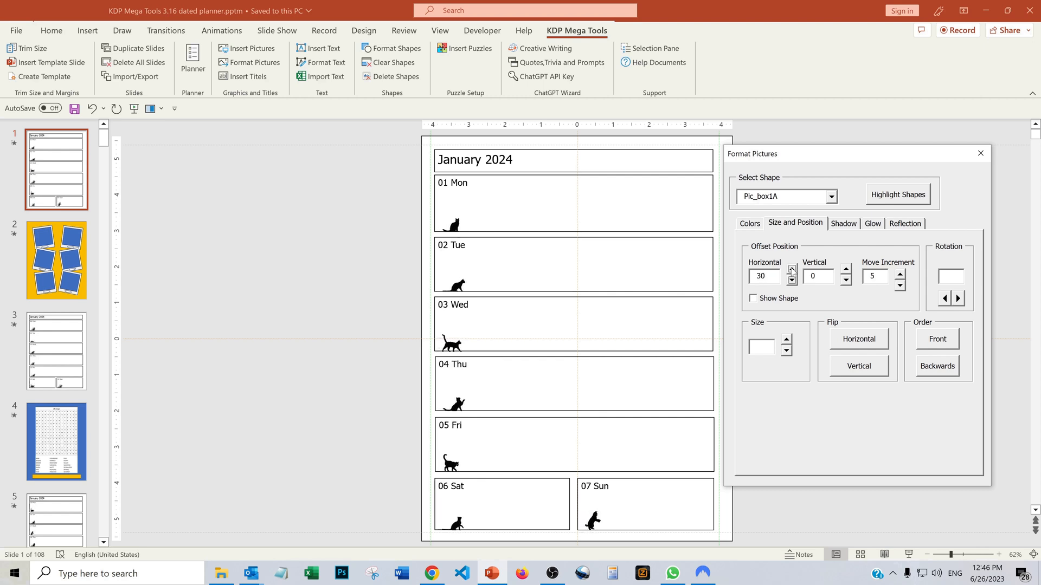
- Set the vertical offset of the Pic_box1A pictures to -1, and try a horizontal flip before flipping them back
{"action": "left_click", "coordinate": [846, 281]}
{"action": "left_click", "coordinate": [862, 341]}
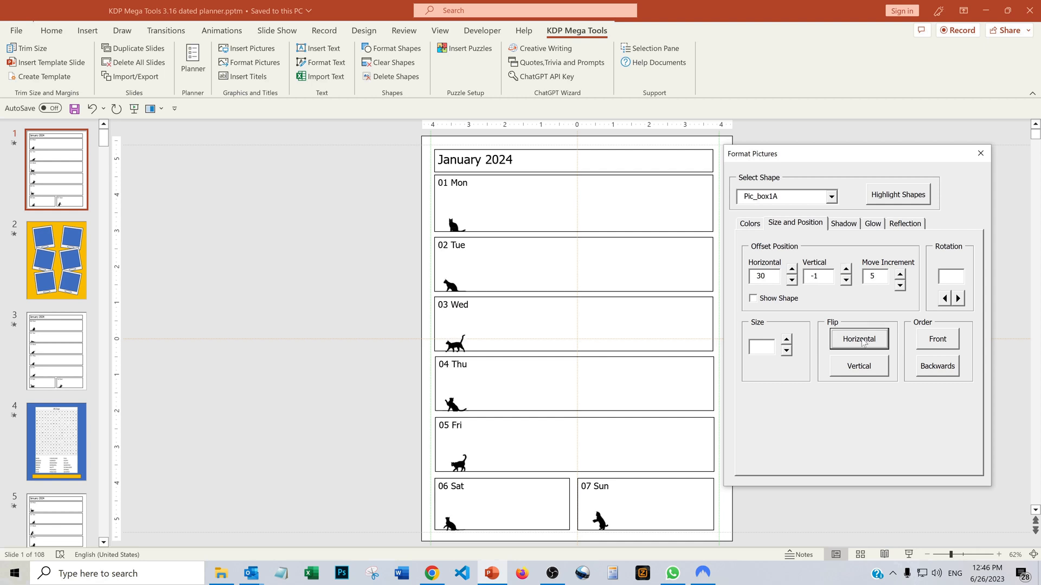
{"action": "left_click", "coordinate": [863, 341]}
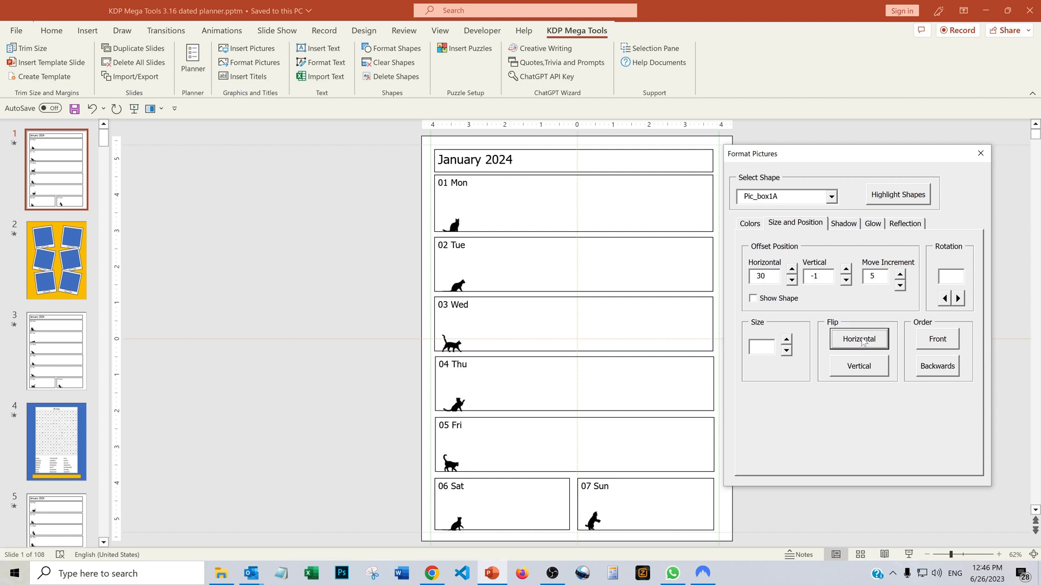
- Enlarge the Pic_box1A pictures to size 4 and raise their vertical offset so the cats stand on the boxes' lower edges
{"action": "left_click", "coordinate": [786, 340]}
{"action": "left_click", "coordinate": [786, 340]}
{"action": "left_click", "coordinate": [786, 339]}
{"action": "left_click", "coordinate": [786, 340]}
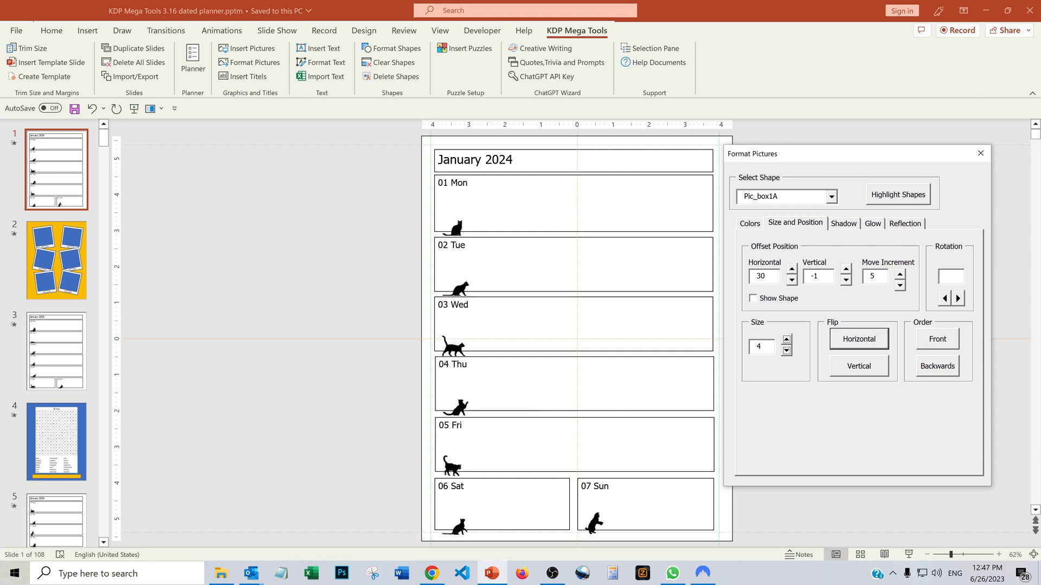
{"action": "left_click", "coordinate": [846, 268]}
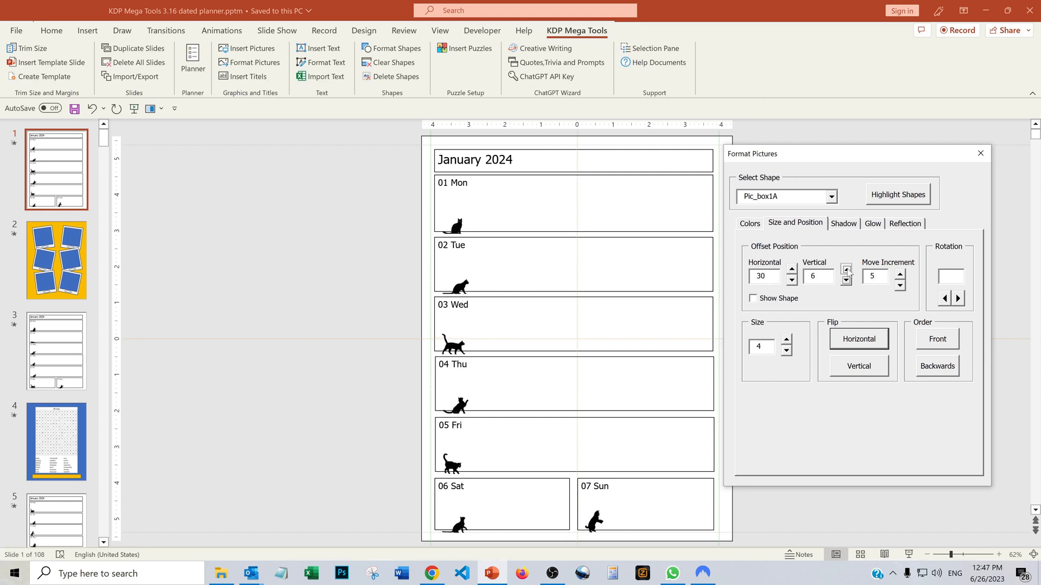
{"action": "left_click", "coordinate": [847, 269]}
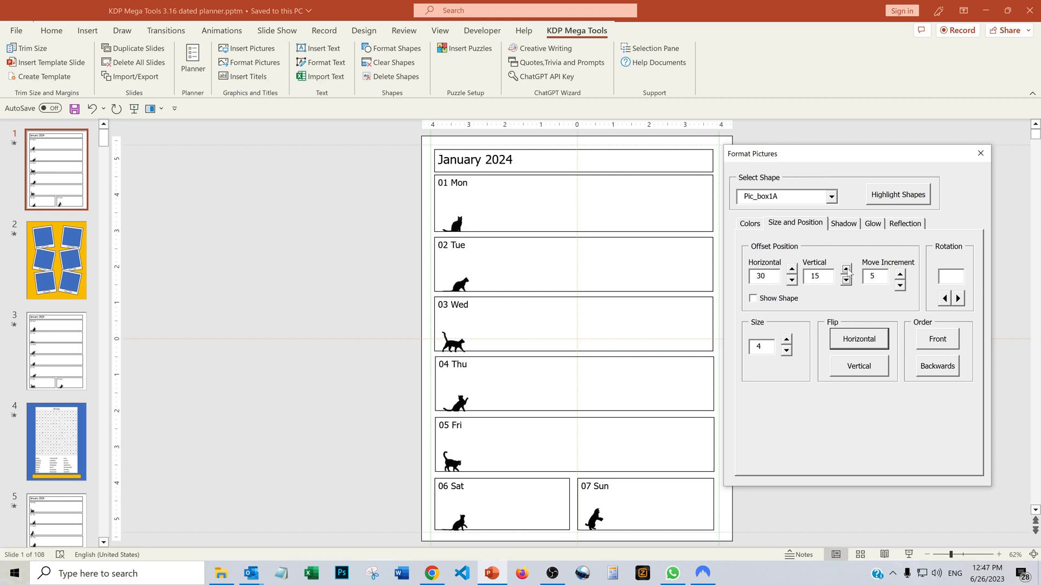
{"action": "left_click", "coordinate": [847, 269]}
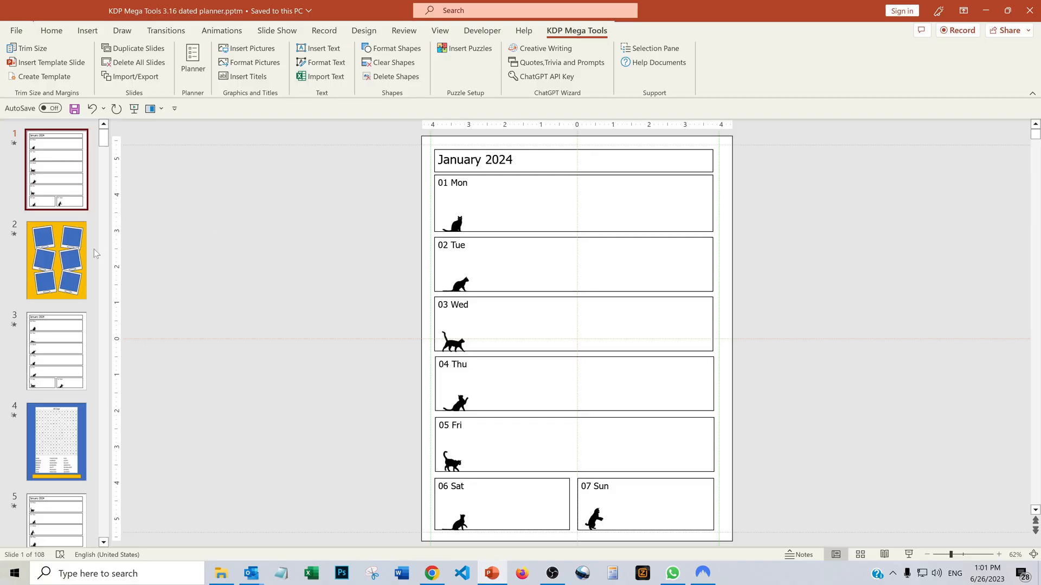
- On the photo-frame slide 2, start inserting pictures and choose D:\KDP MEGA\Puzzles\Jigsaw Hard as the picture folder
{"action": "left_click", "coordinate": [67, 251]}
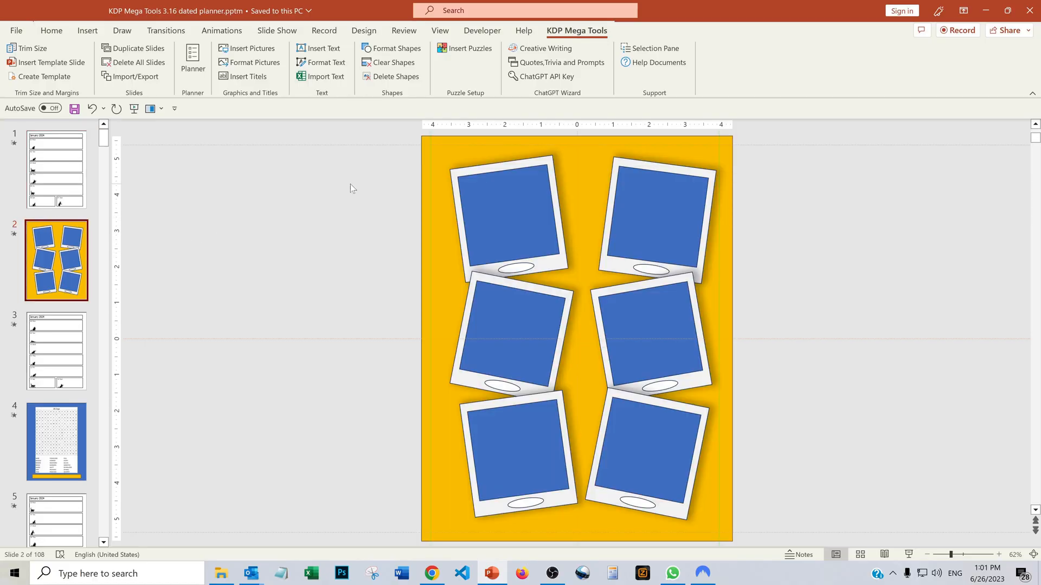
{"action": "left_click", "coordinate": [248, 49]}
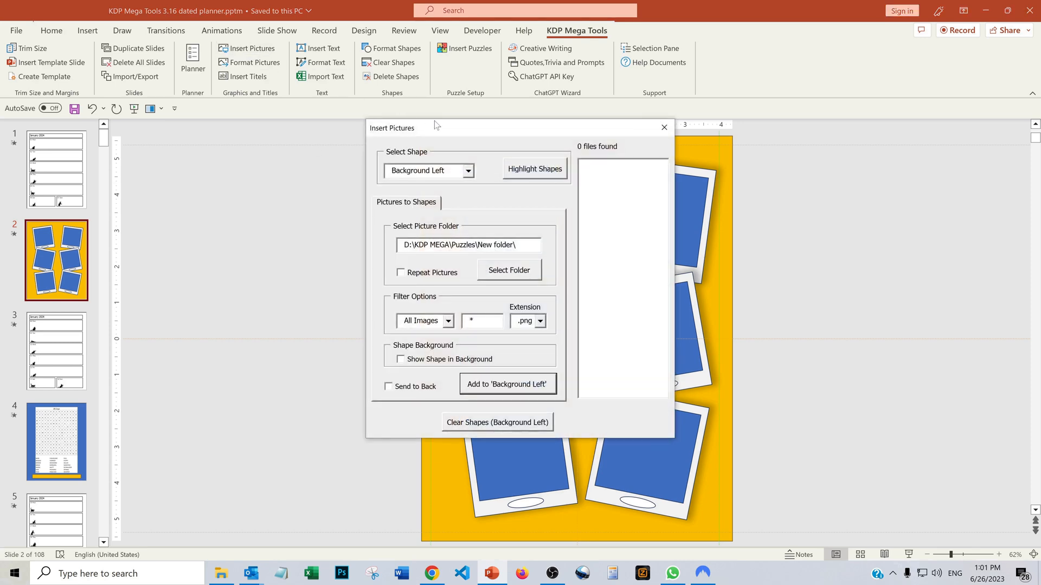
{"action": "left_click_drag", "start_coordinate": [434, 125], "coordinate": [778, 162]}
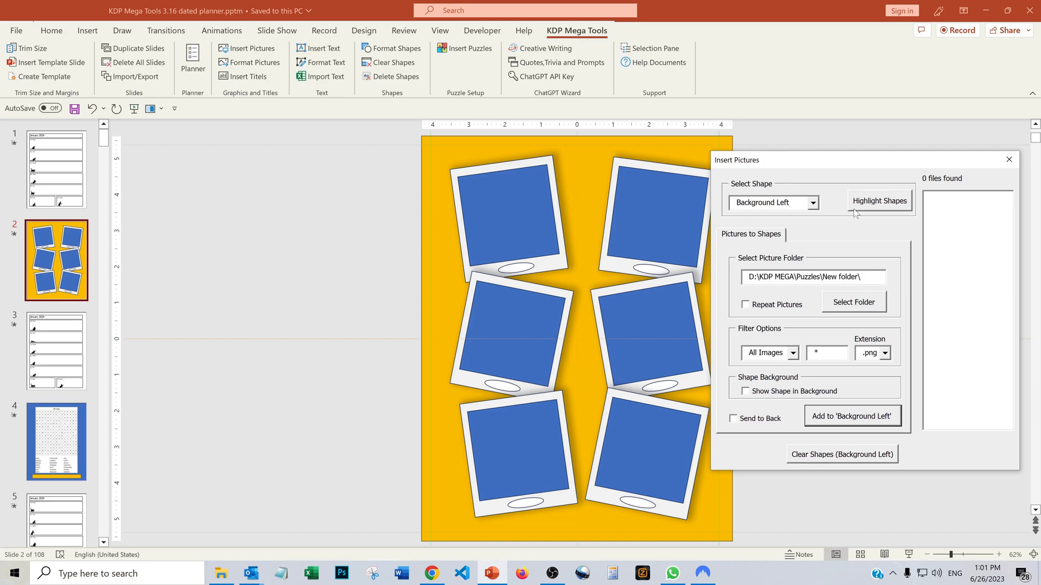
{"action": "left_click", "coordinate": [860, 303]}
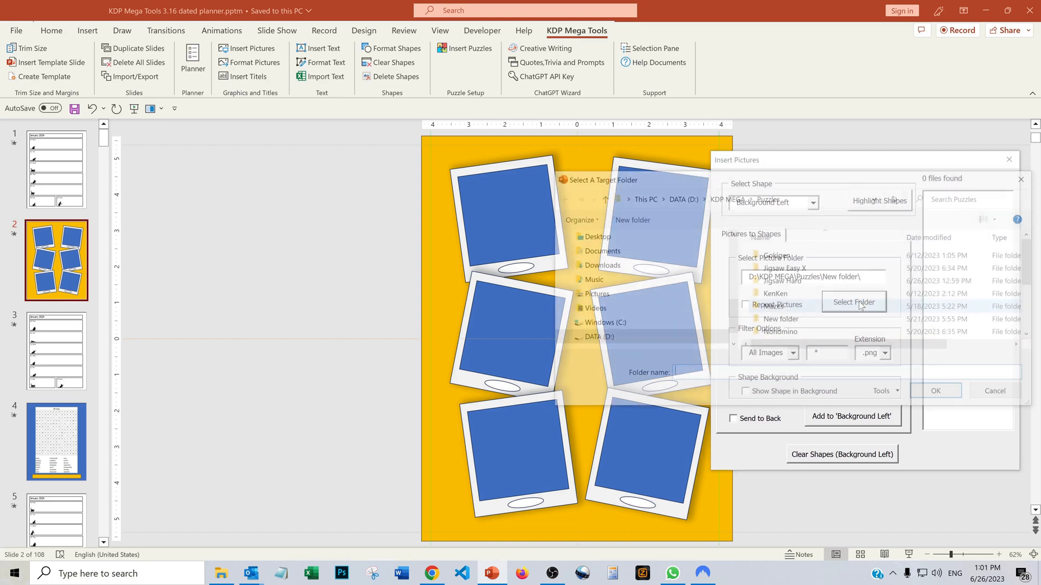
{"action": "left_click", "coordinate": [789, 281]}
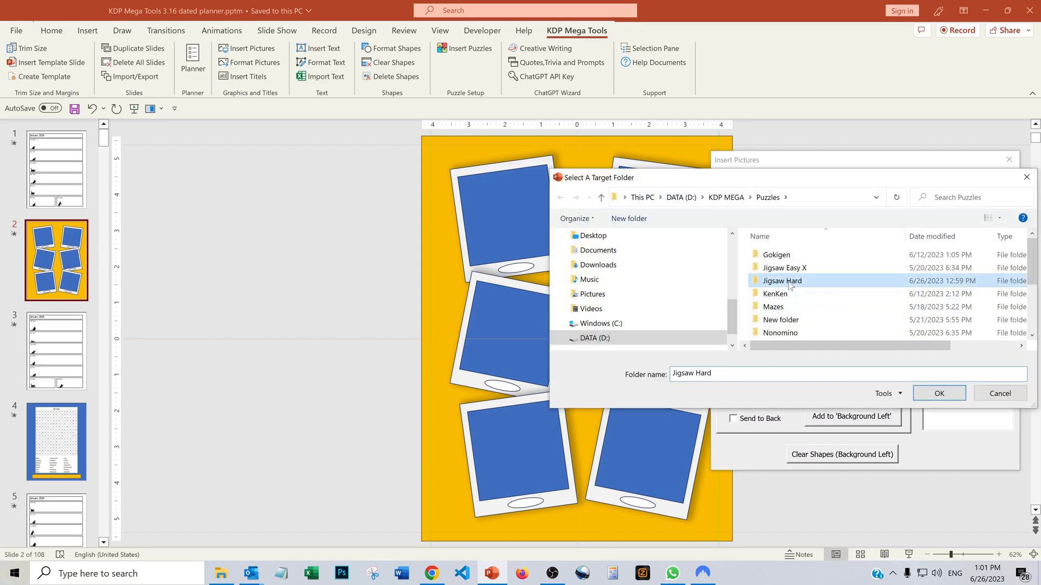
{"action": "left_click", "coordinate": [939, 394]}
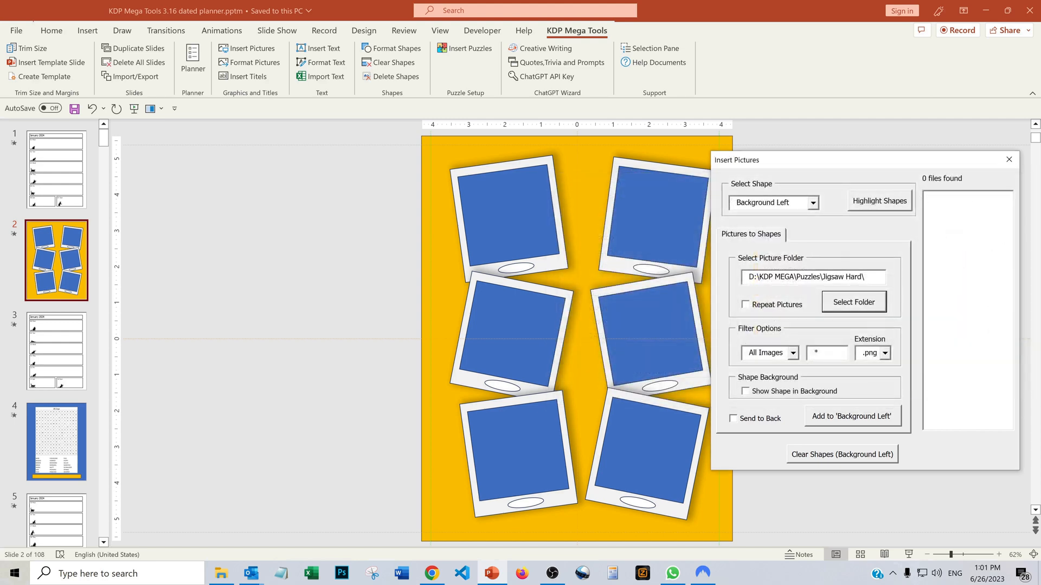
- Filter the picture folder to .jpg files whose names contain "Puzzle"
{"action": "left_click", "coordinate": [885, 353]}
{"action": "left_click", "coordinate": [884, 368]}
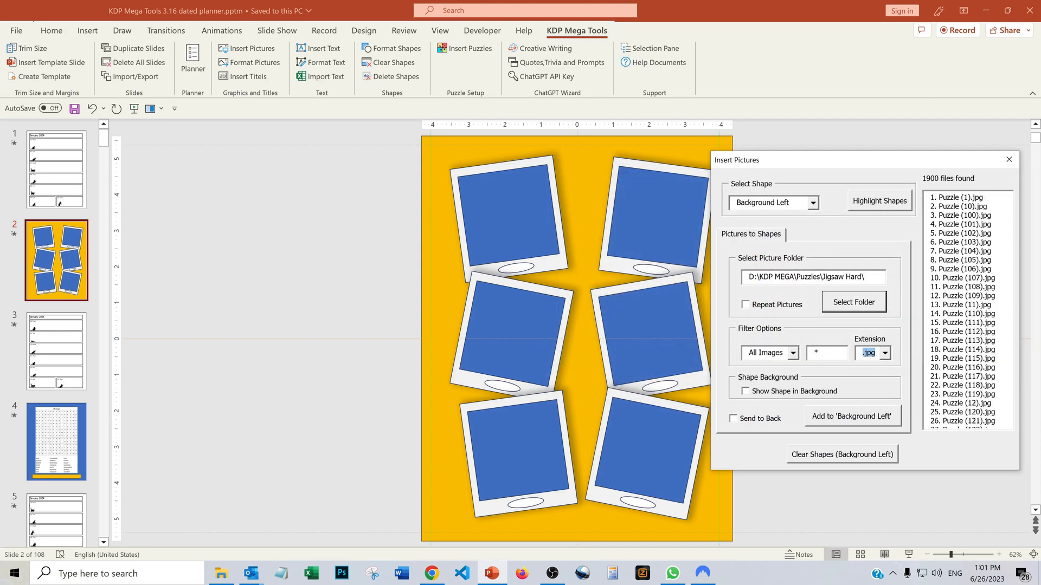
{"action": "left_click", "coordinate": [793, 353]}
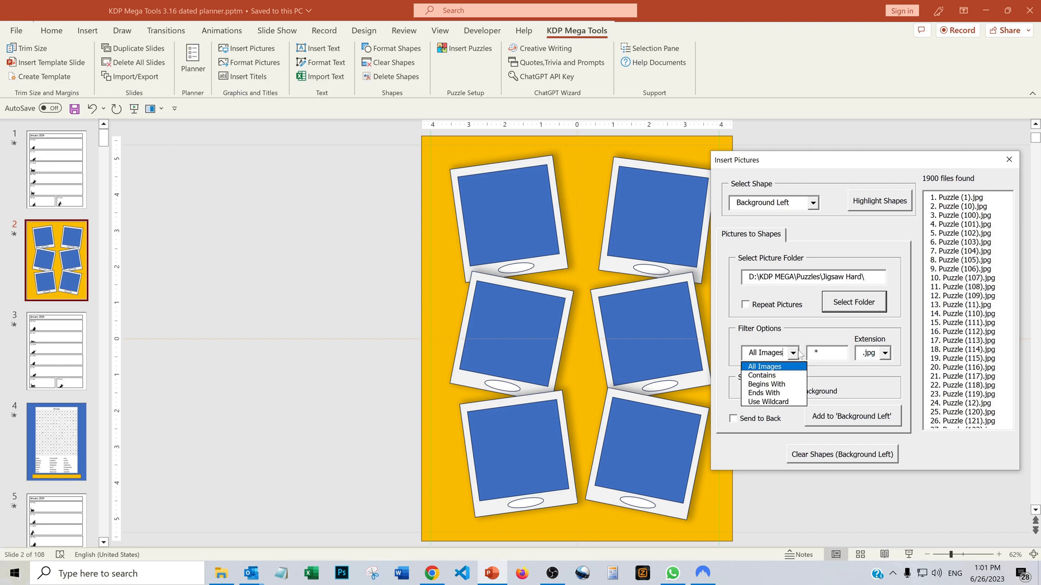
{"action": "left_click", "coordinate": [773, 375]}
{"action": "key", "text": "Tab"}
{"action": "type", "text": "P"}
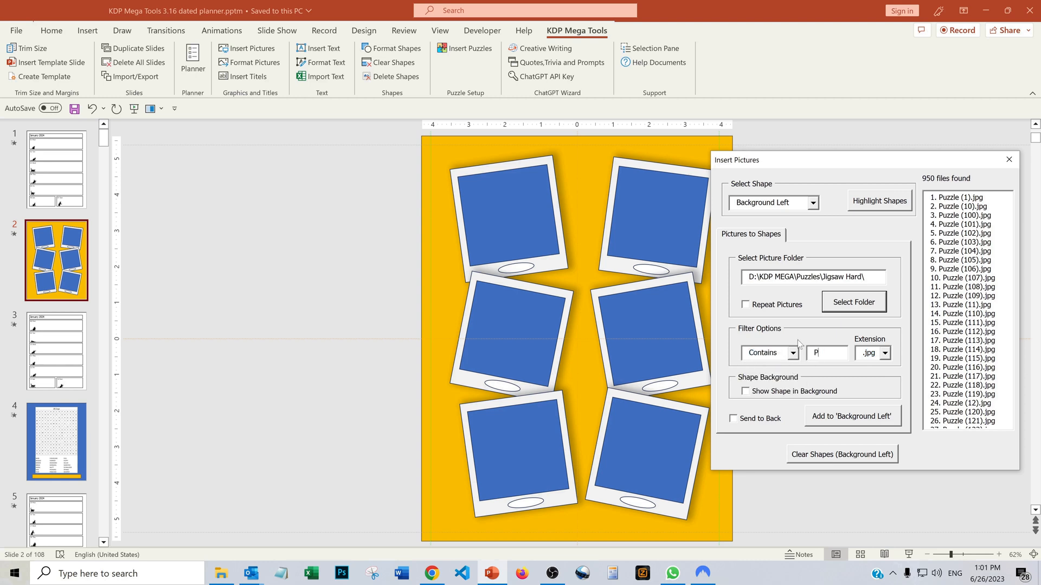
{"action": "type", "text": "uzzle"}
- Choose Puzzle as the target shape, highlight its shapes briefly to check them, and add the filtered pictures to them
{"action": "left_click", "coordinate": [815, 204]}
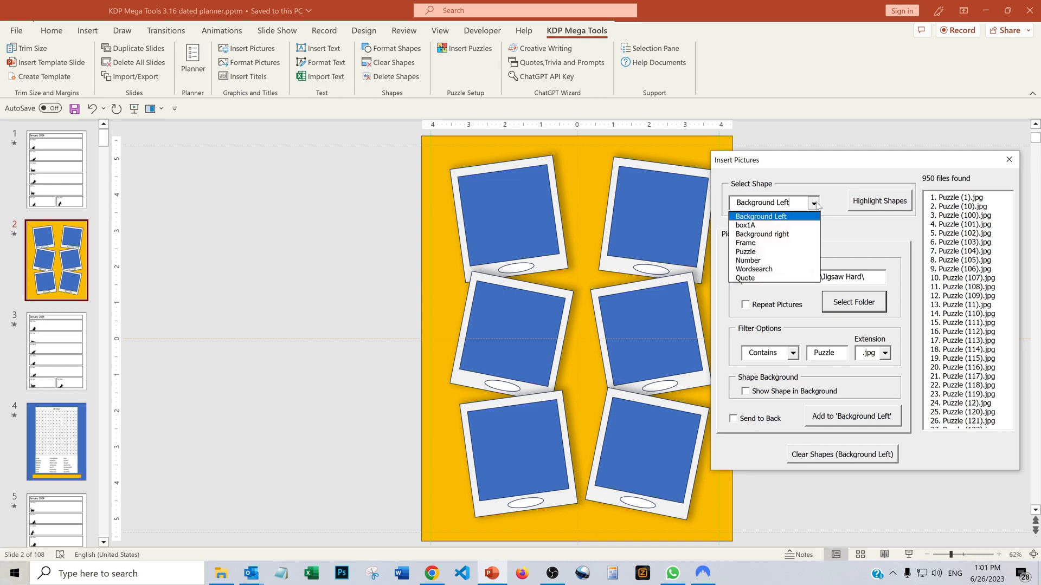
{"action": "left_click", "coordinate": [778, 251]}
{"action": "left_click", "coordinate": [871, 203]}
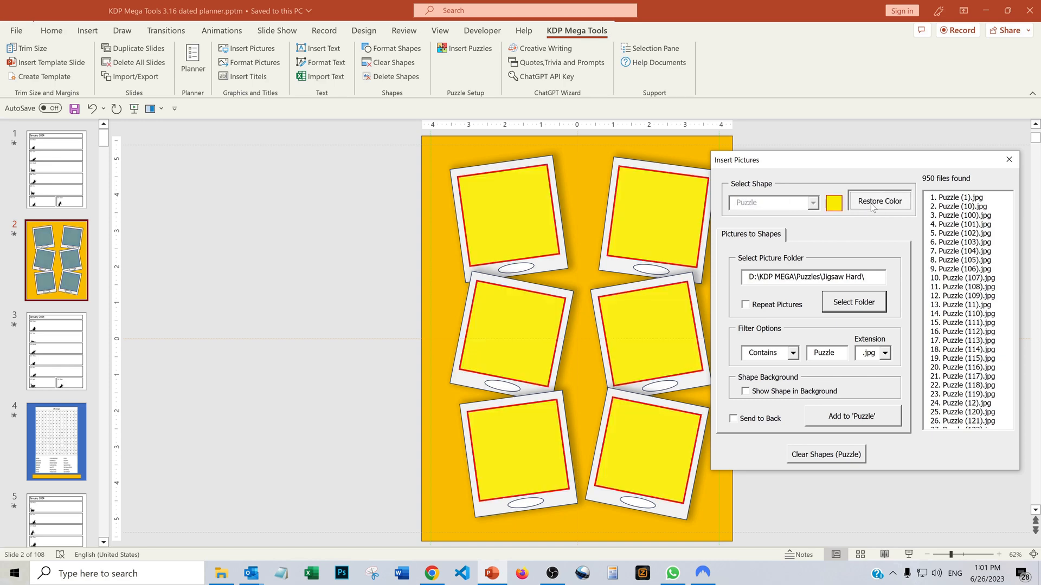
{"action": "left_click", "coordinate": [871, 203]}
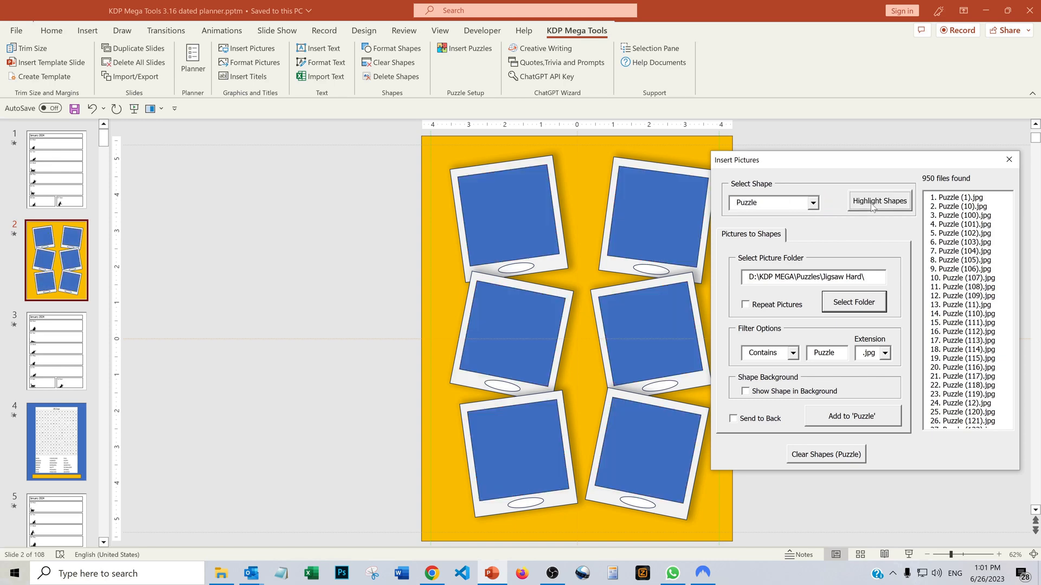
{"action": "left_click", "coordinate": [874, 417]}
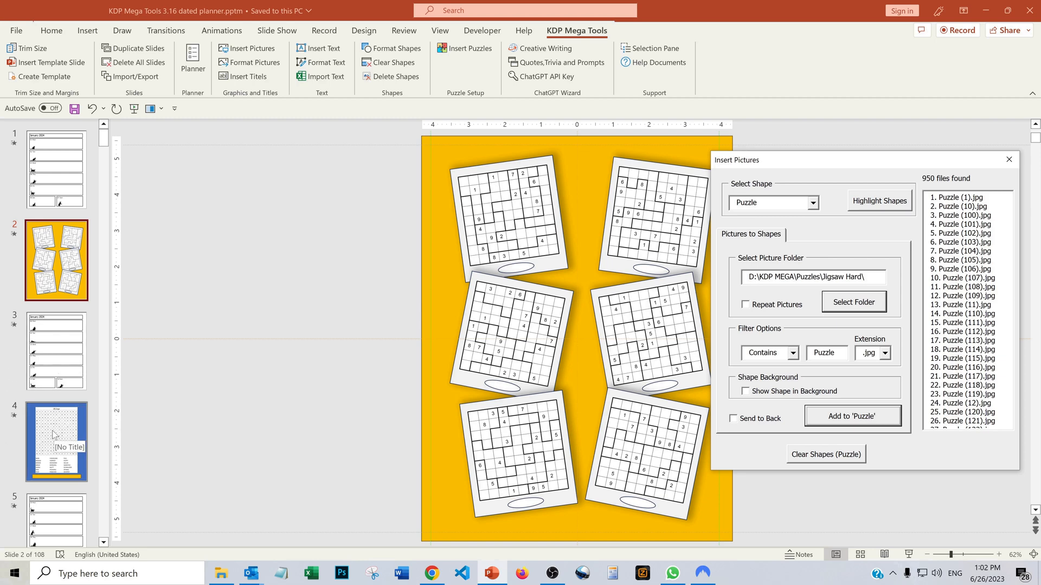
- Check the inserted puzzle pictures on photo-frame slides 6, 10 and 14, and close the picture insertion dialog
{"action": "scroll", "coordinate": [54, 433], "scroll_direction": "down", "scroll_amount": 2}
{"action": "left_click", "coordinate": [64, 477]}
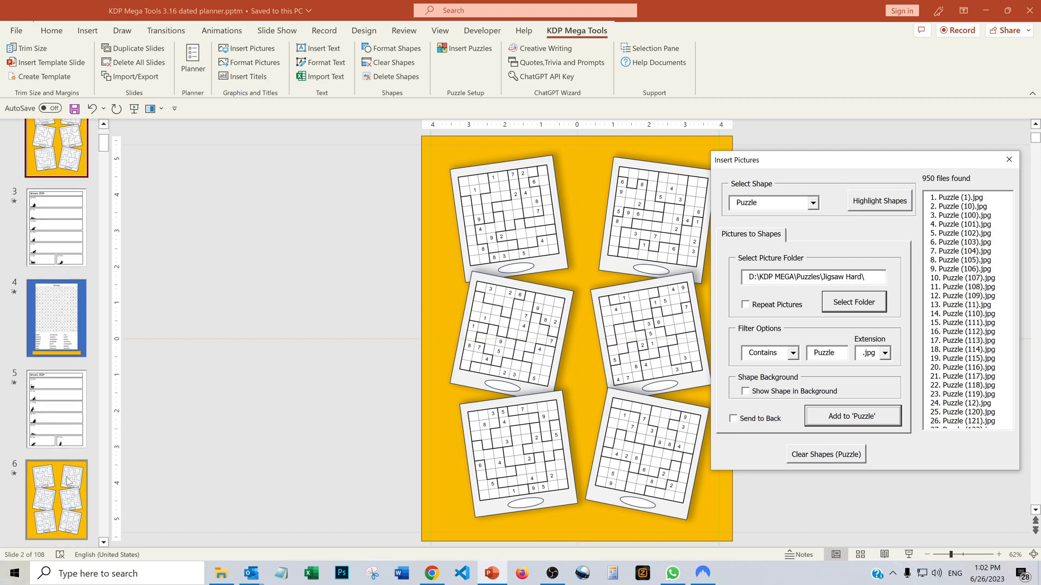
{"action": "scroll", "coordinate": [68, 480], "scroll_direction": "down", "scroll_amount": 3}
{"action": "scroll", "coordinate": [67, 480], "scroll_direction": "down", "scroll_amount": 1}
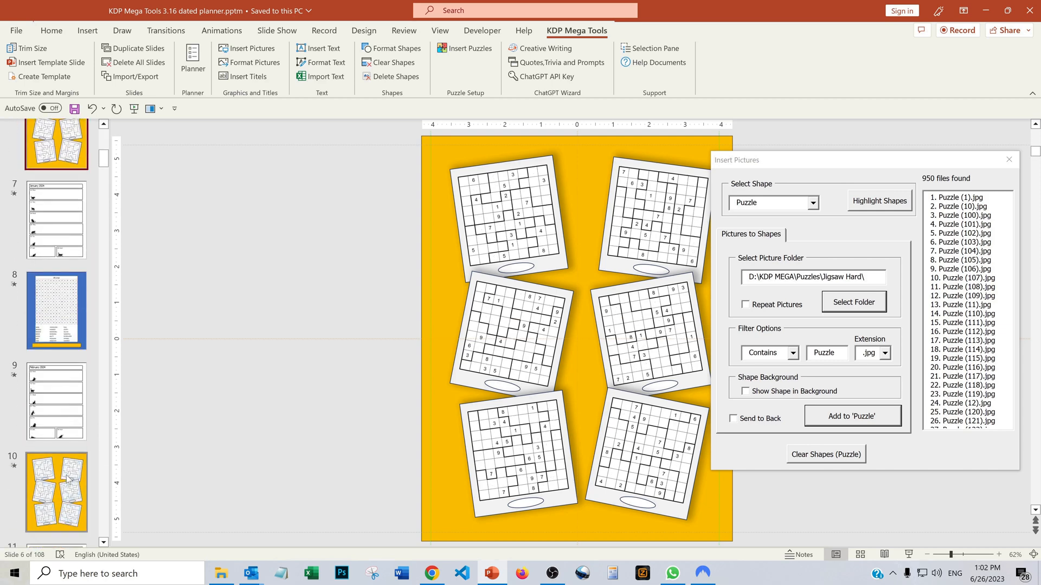
{"action": "left_click", "coordinate": [67, 480]}
{"action": "scroll", "coordinate": [68, 479], "scroll_direction": "down", "scroll_amount": 2}
{"action": "scroll", "coordinate": [67, 475], "scroll_direction": "down", "scroll_amount": 4}
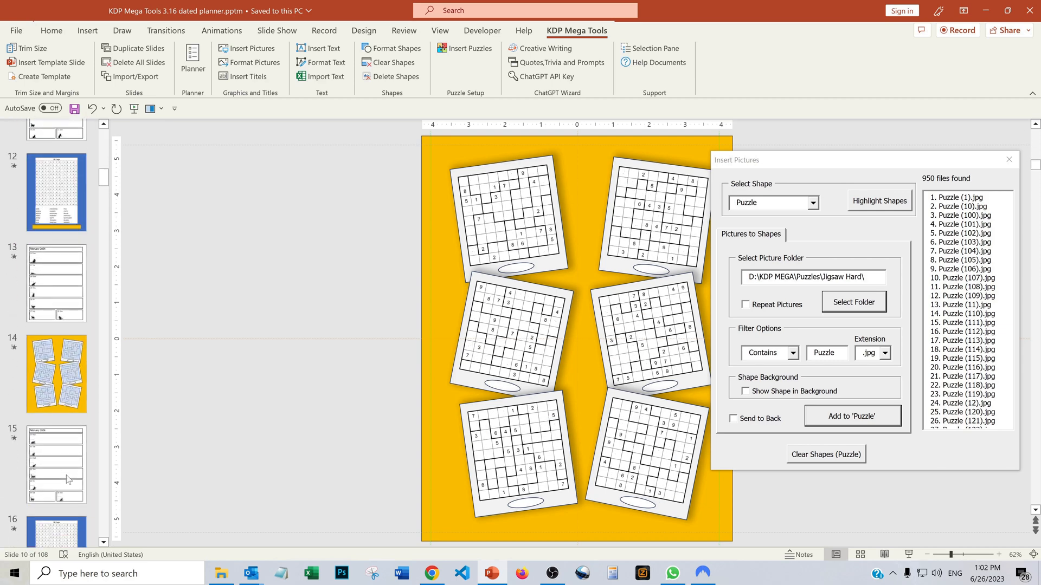
{"action": "left_click", "coordinate": [50, 372]}
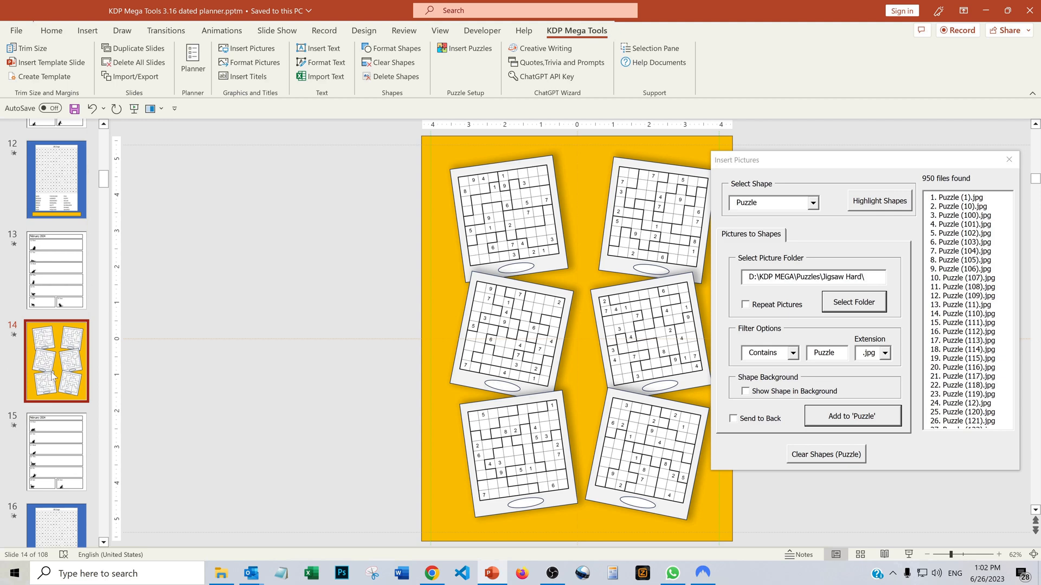
{"action": "left_click", "coordinate": [1006, 161]}
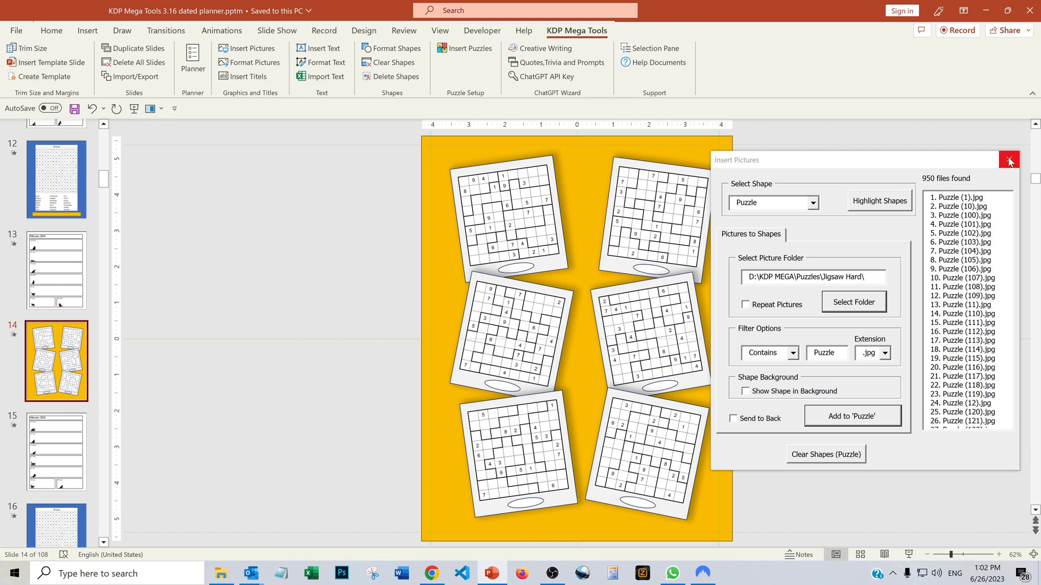